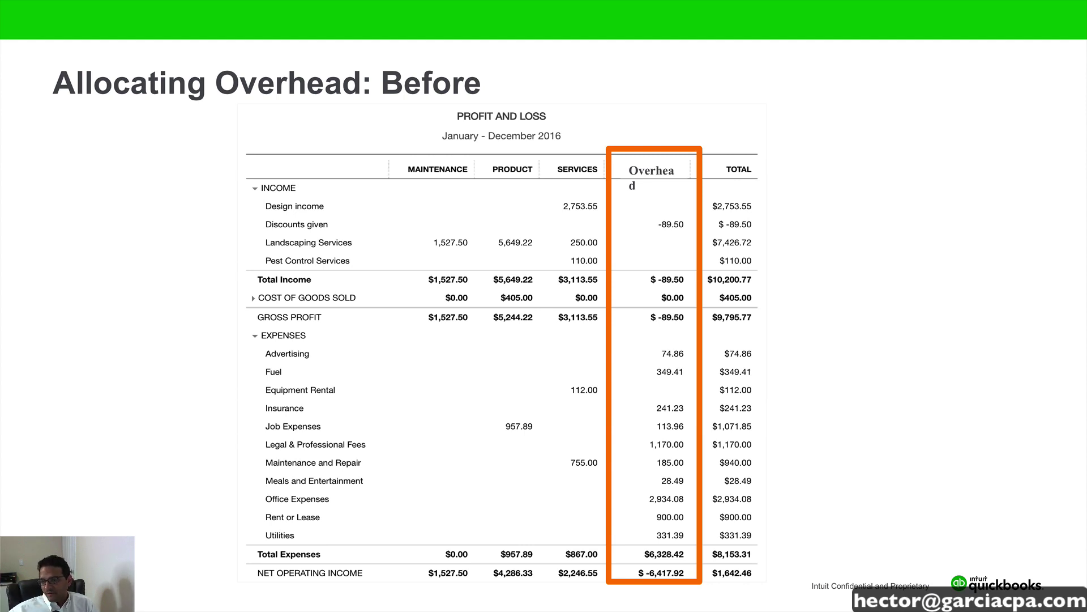
# Advance past the Journal Entry slide to 'Allocating Overhead: After' and exit the slideshow.
pyautogui.press('Right')
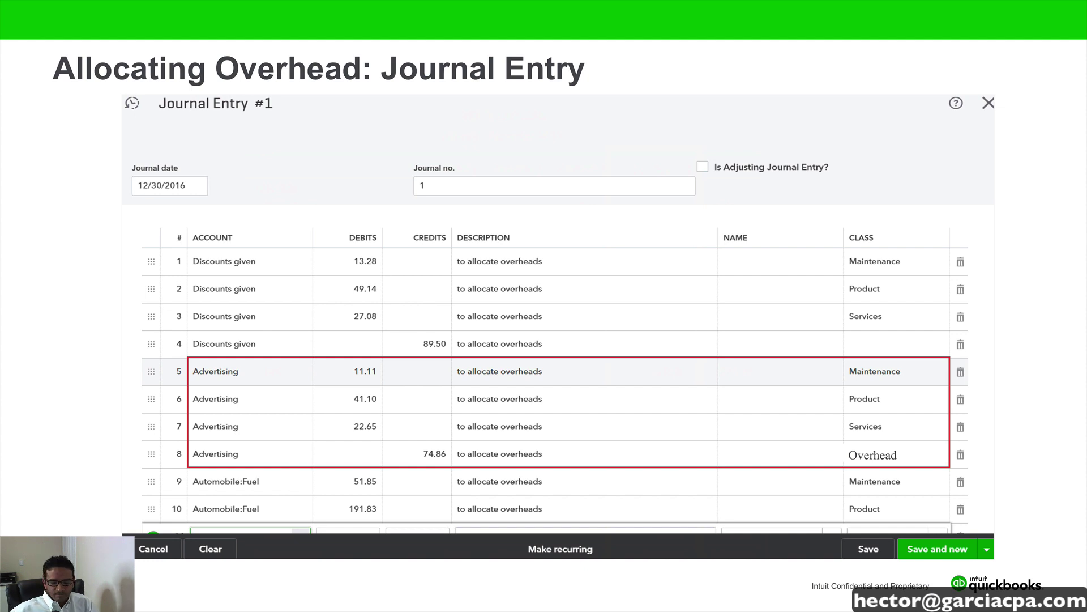
pyautogui.press('Right')
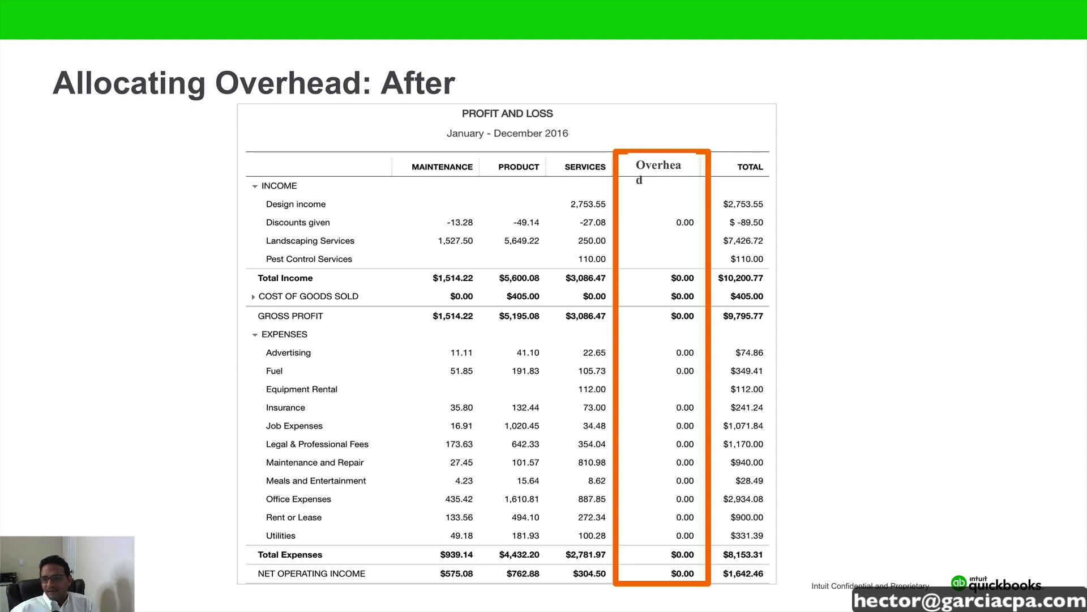
pyautogui.press('Right')
pyautogui.press('Left')
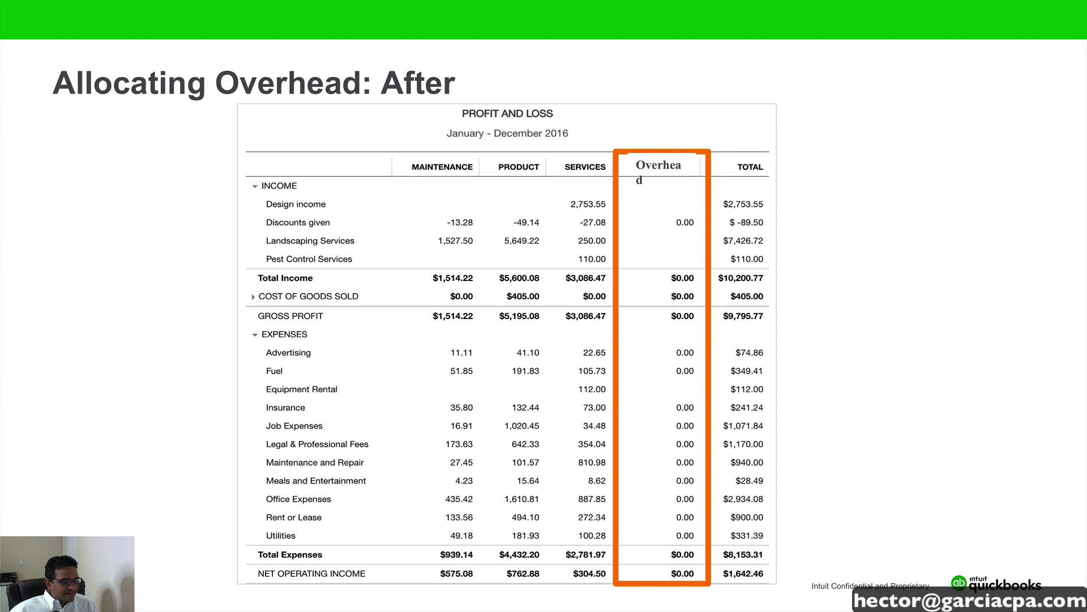
pyautogui.press('Escape')
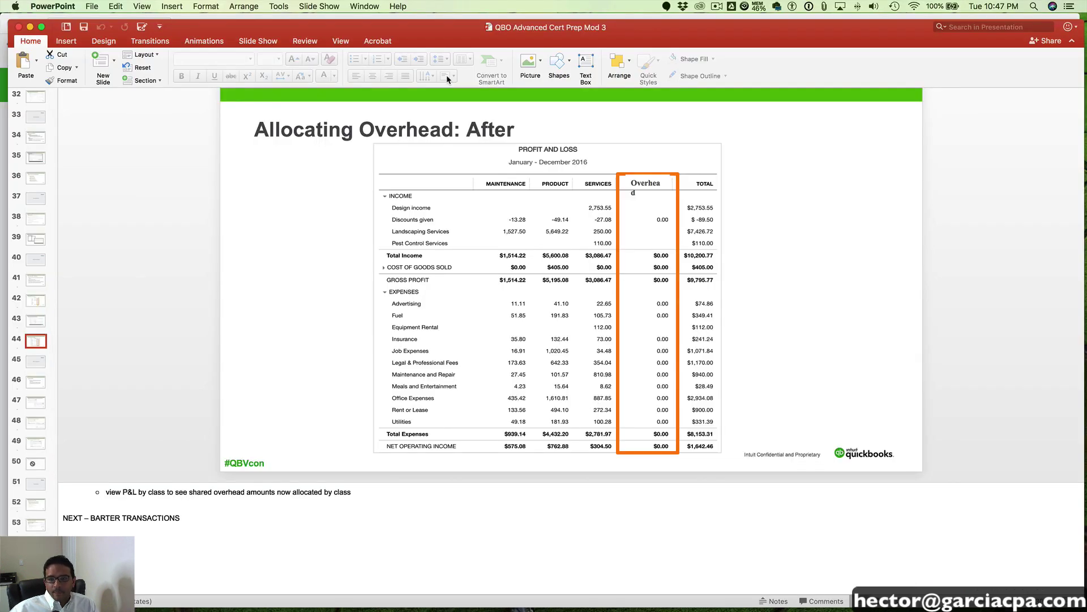
# Open the Profit and Loss by Customer report in QuickBooks and highlight the Not Specified column.
pyautogui.click(415, 14)
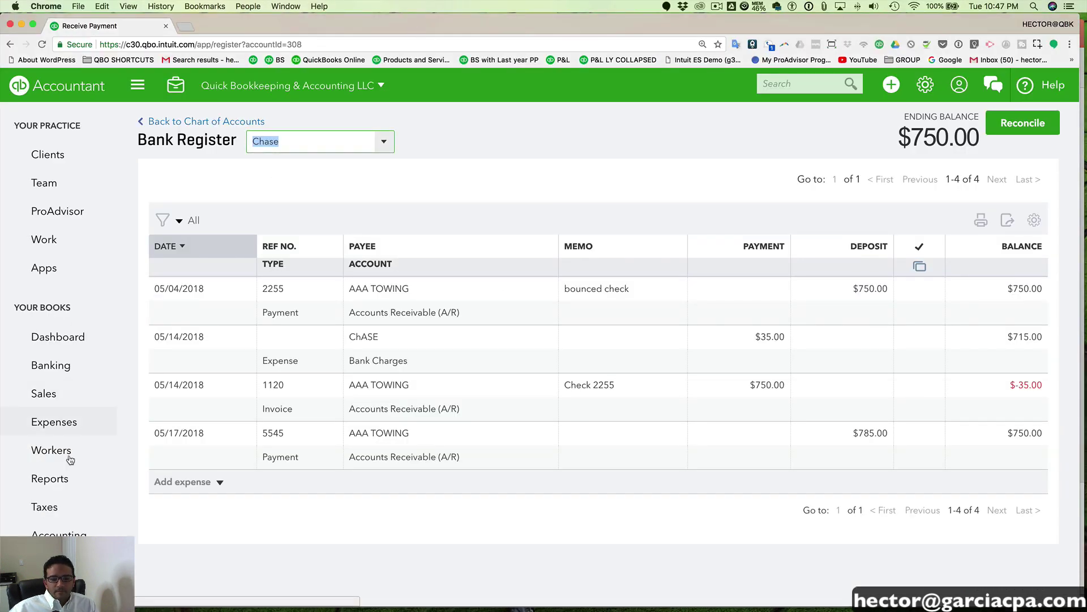
pyautogui.click(60, 482)
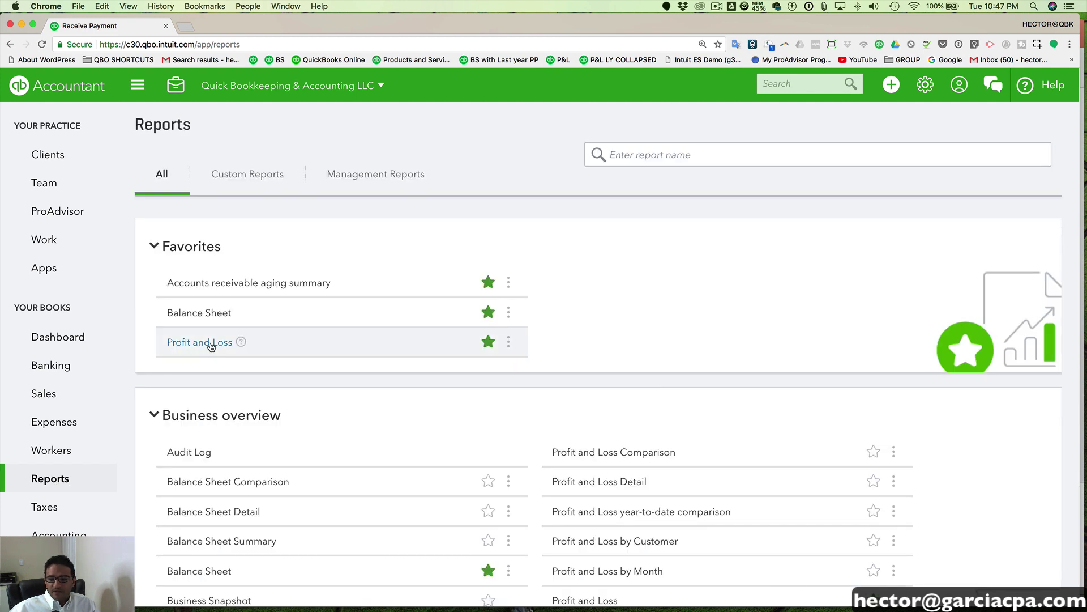
pyautogui.click(660, 542)
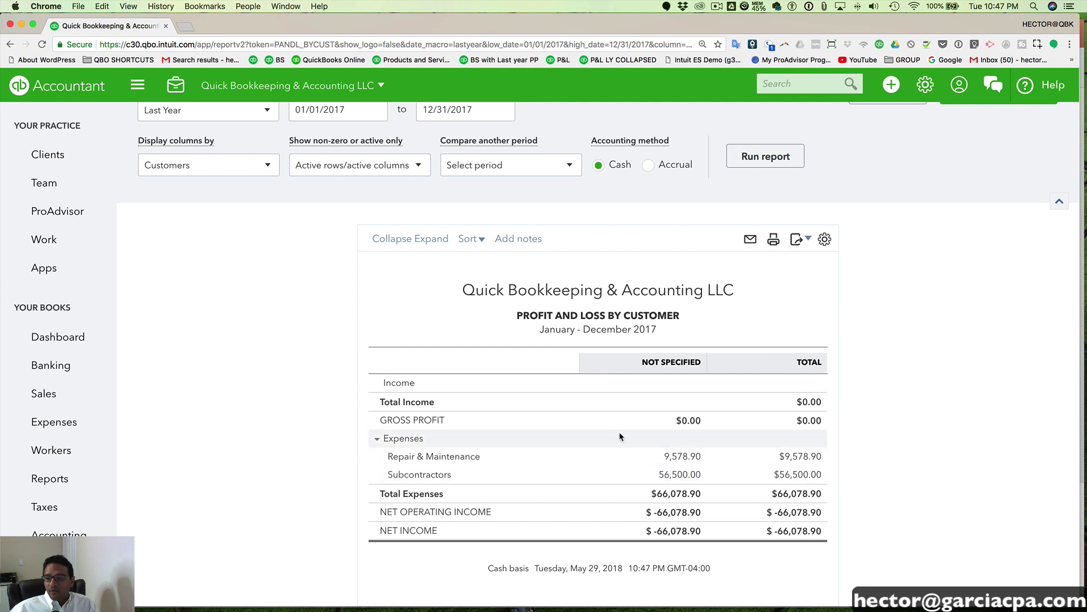
pyautogui.scroll(-1, 623, 436)
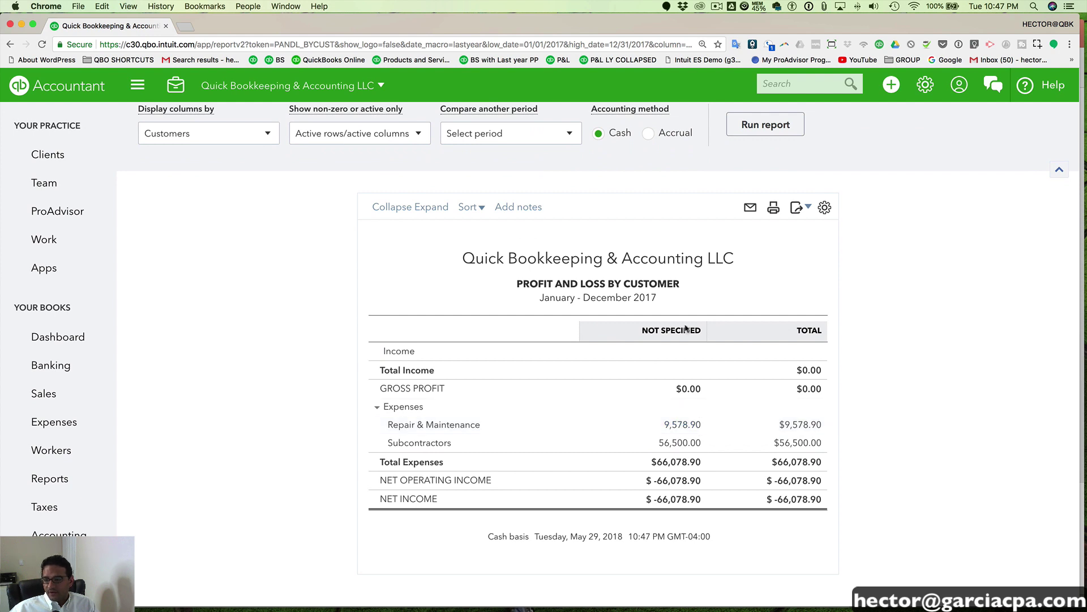
pyautogui.moveTo(647, 330); pyautogui.dragTo(703, 331)
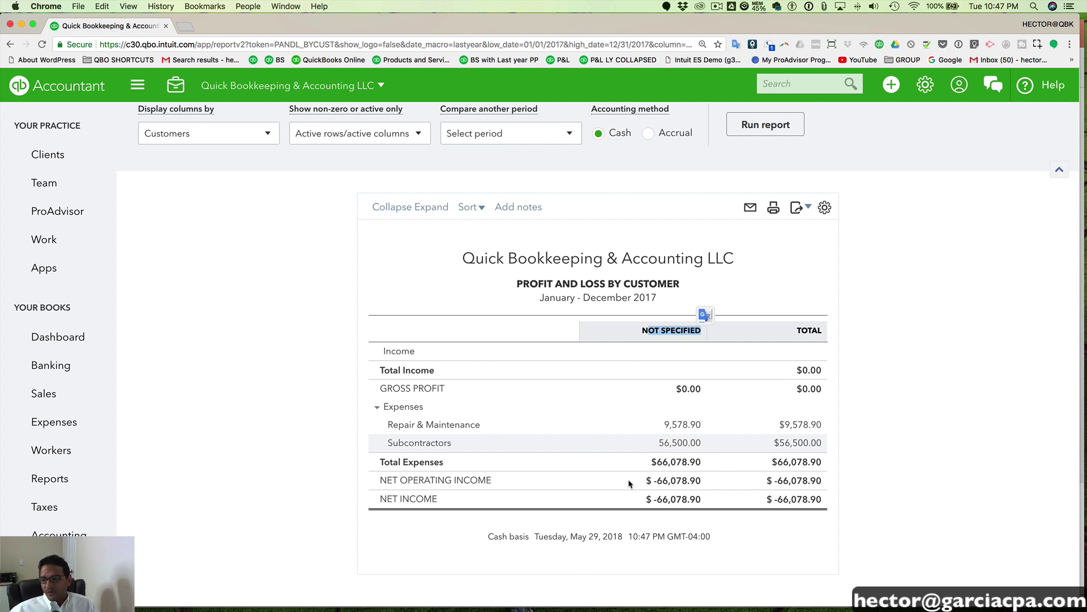
# Start a new journal entry dated 12/31/2017 with Repair & Maintenance on line 1.
pyautogui.click(891, 86)
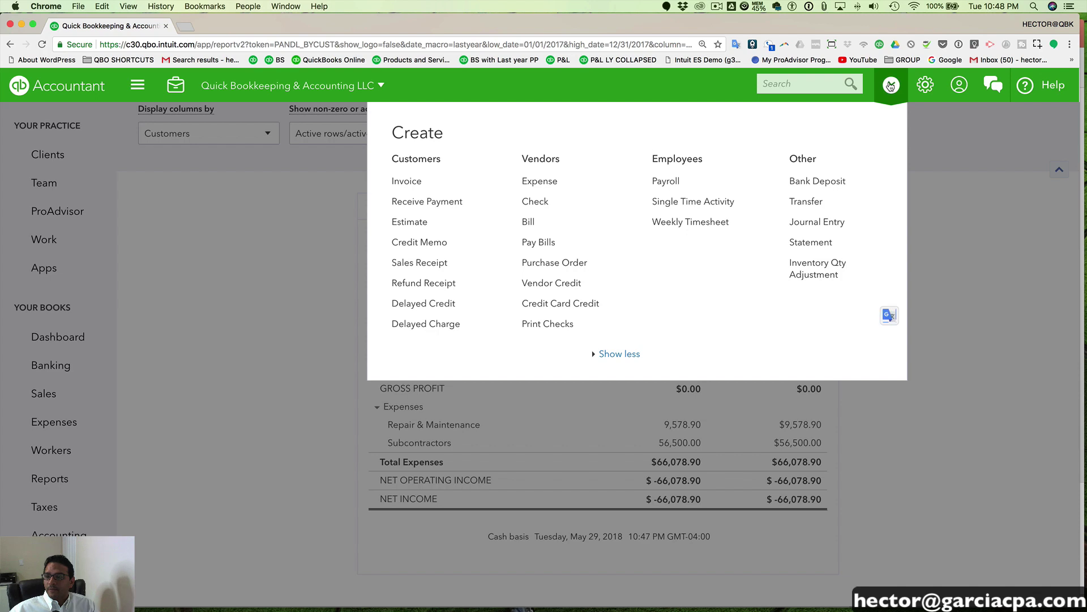
pyautogui.click(818, 226)
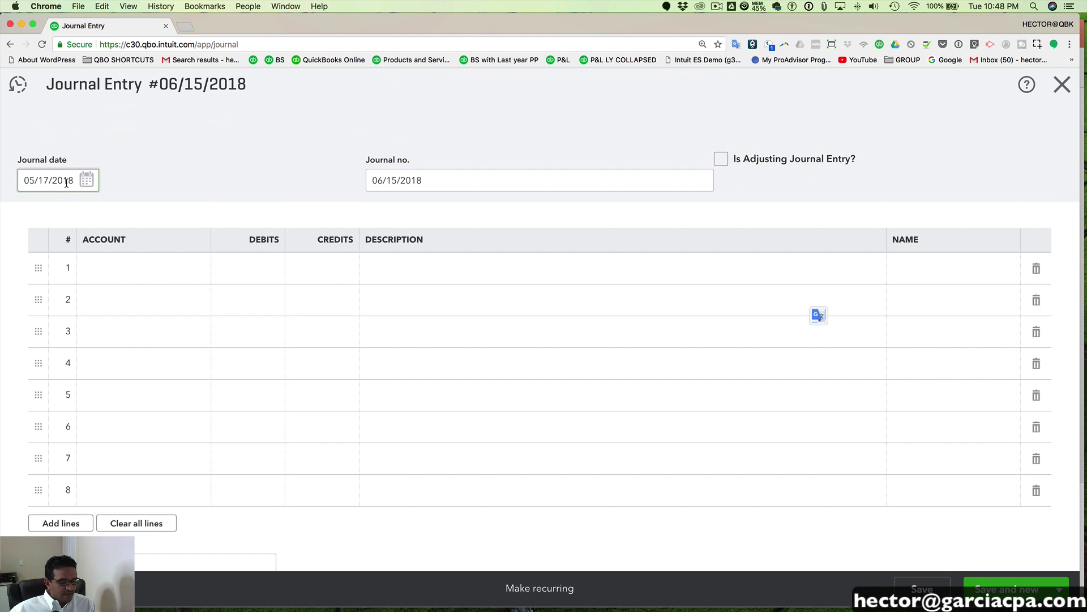
pyautogui.write('12/31/2017')
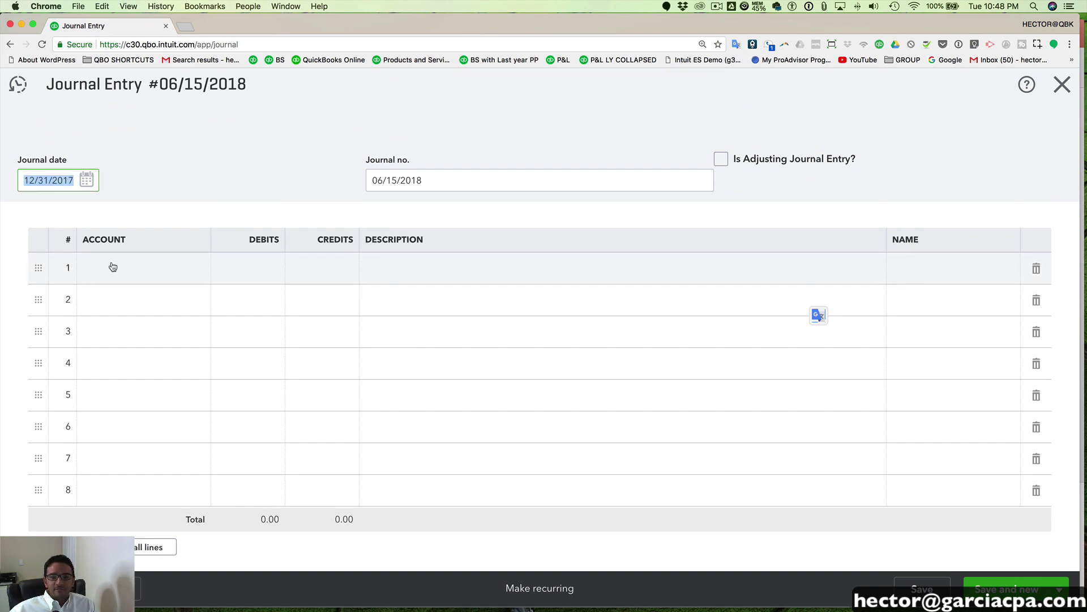
pyautogui.click(112, 267)
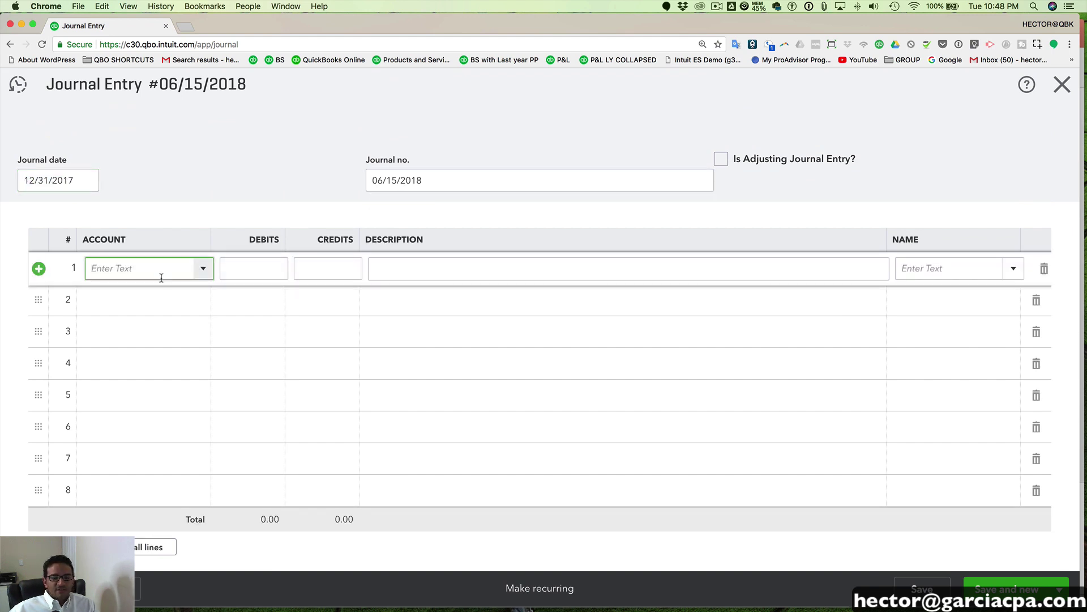
pyautogui.write('re')
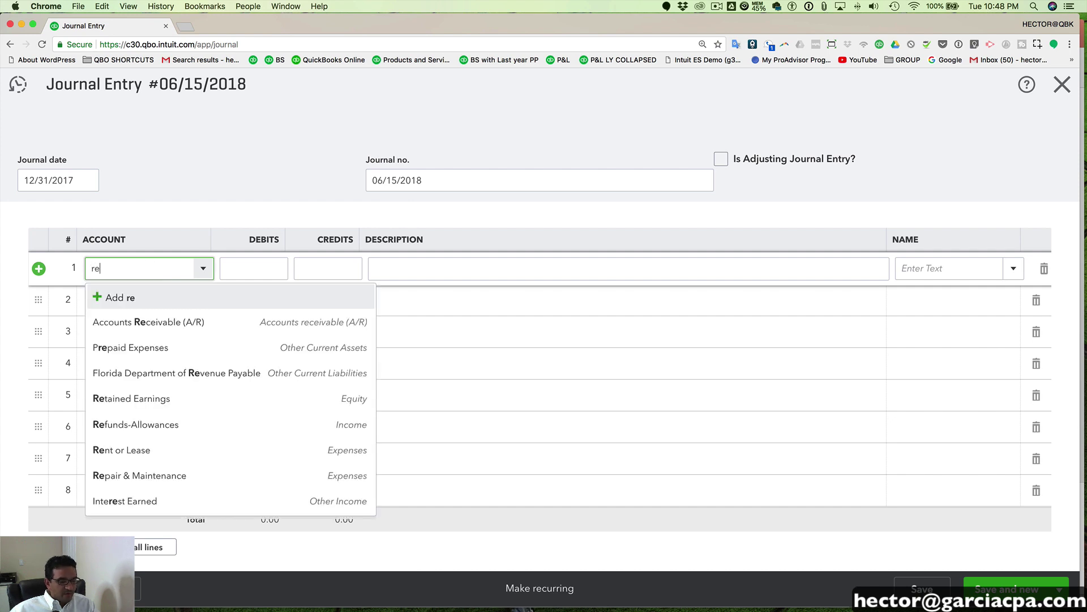
pyautogui.write('p')
pyautogui.click(145, 347)
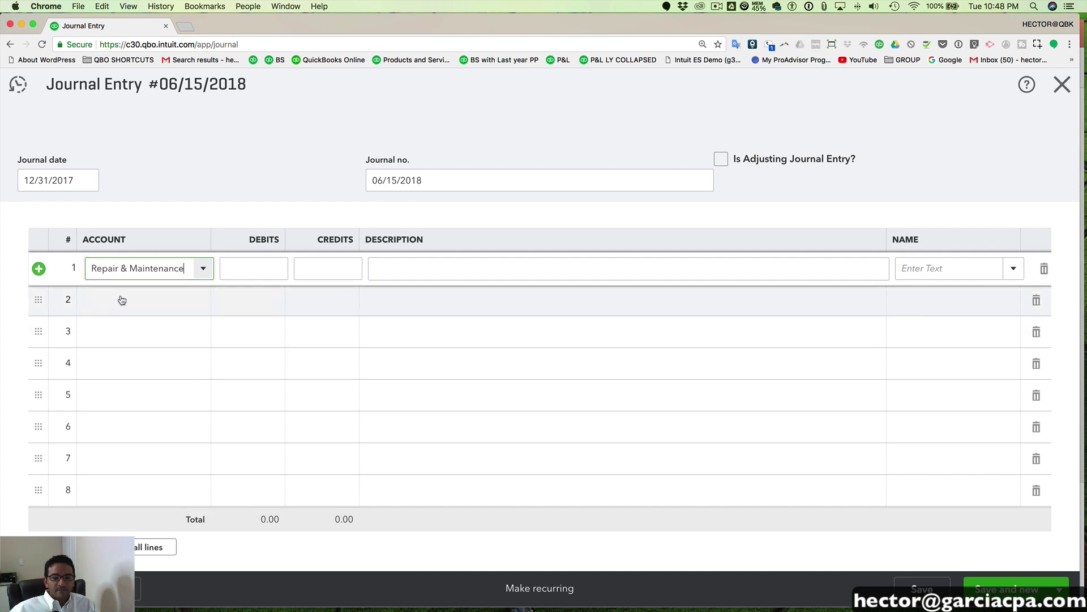
# Put Subcontractors on line 2 and clear the Journal no. field.
pyautogui.click(122, 300)
pyautogui.write('sub')
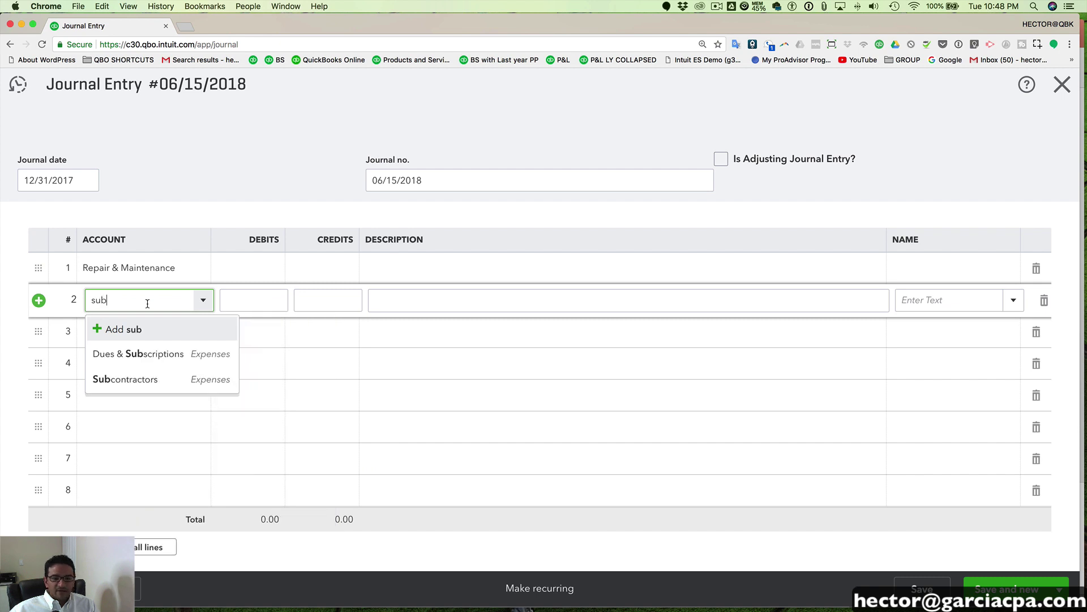
pyautogui.click(137, 380)
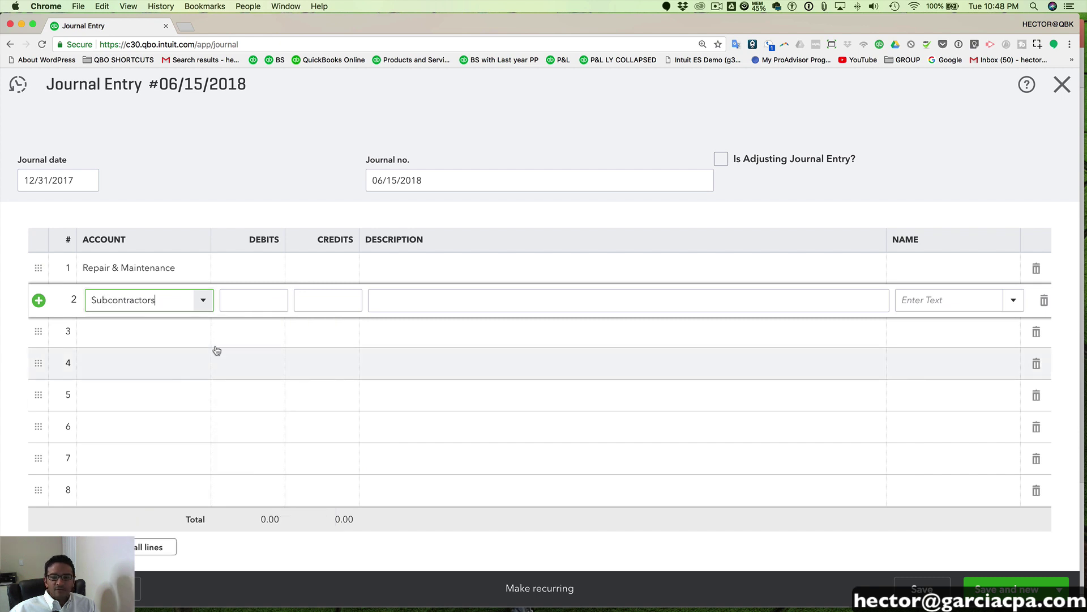
pyautogui.click(327, 267)
pyautogui.click(333, 300)
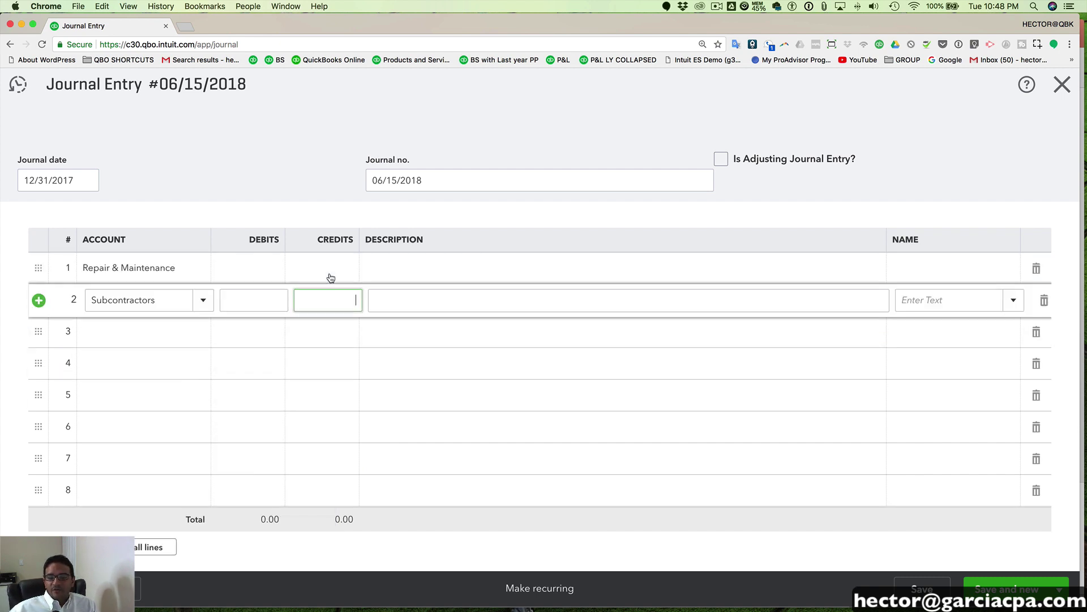
pyautogui.click(329, 267)
pyautogui.click(331, 301)
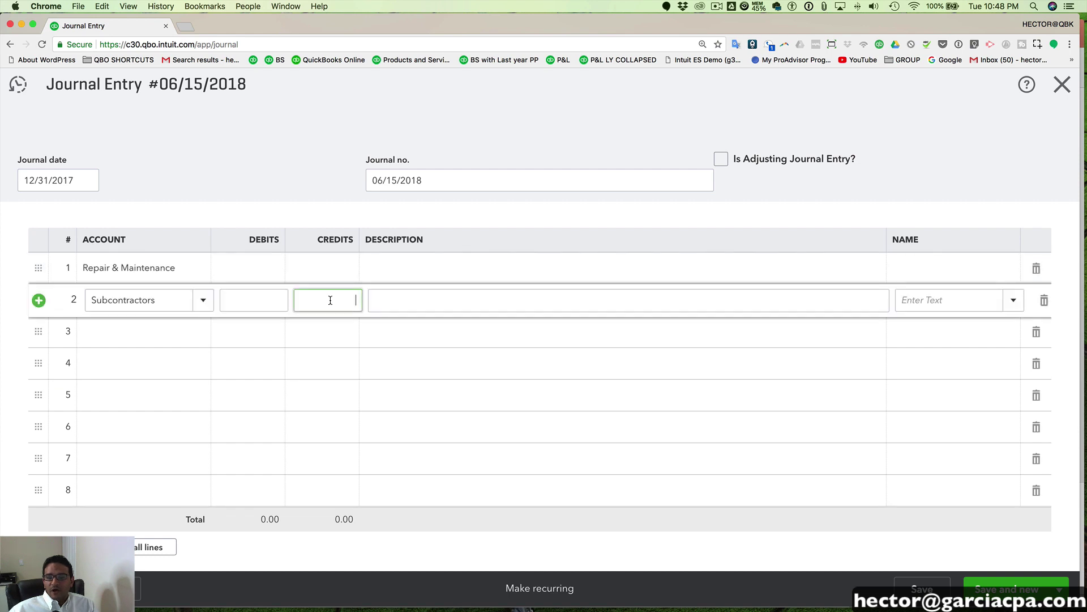
pyautogui.click(422, 182)
pyautogui.press('super+a')
pyautogui.press('BackSpace')
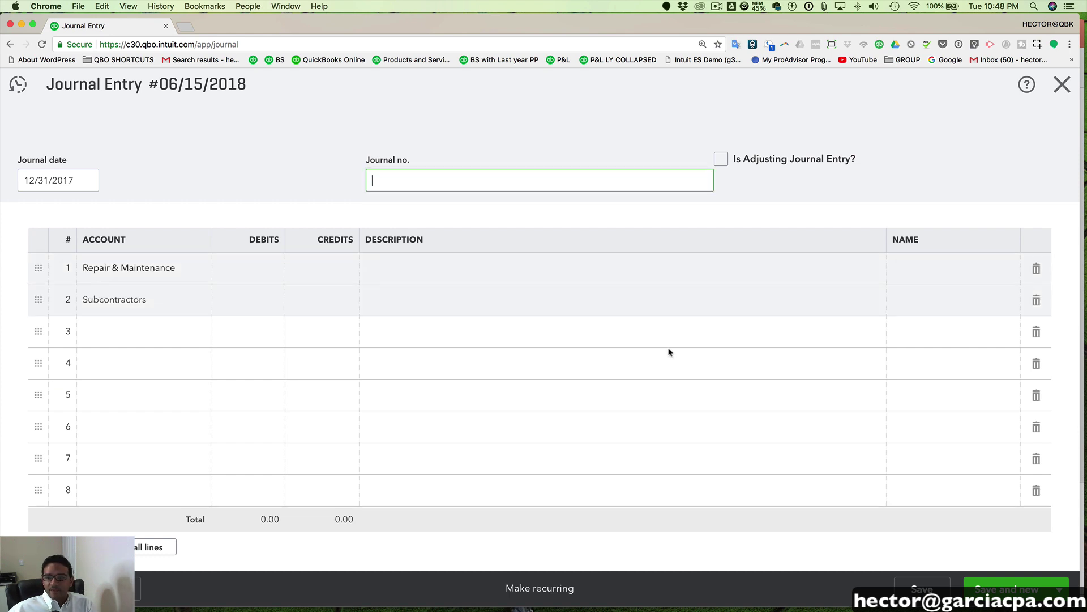
# Save the entry, check the report's expense amounts, and reopen Journal Entry 12/31/2017 from recent transactions.
pyautogui.click(922, 587)
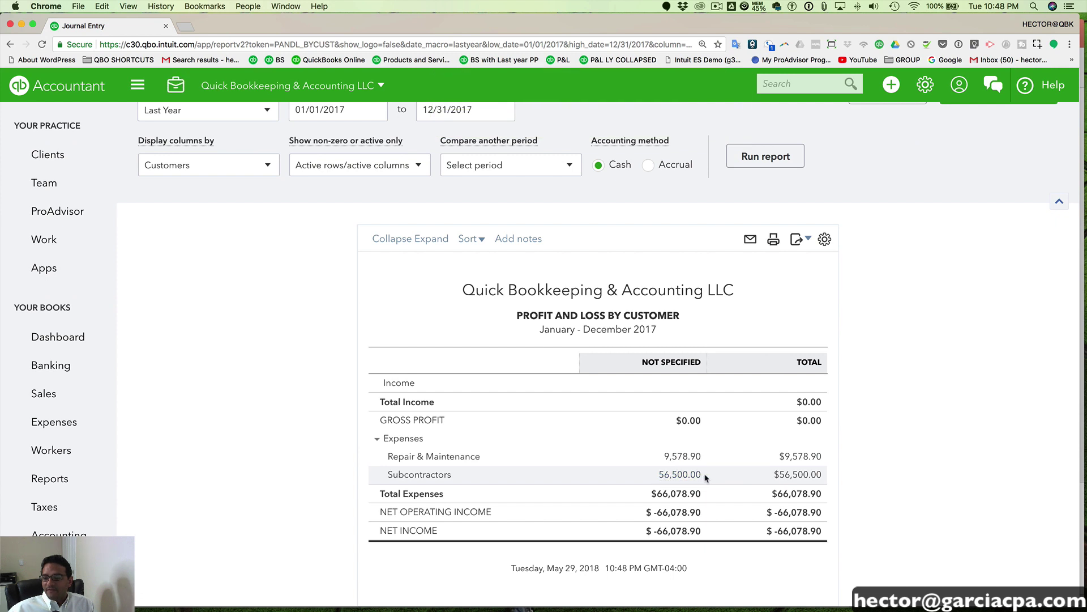
pyautogui.moveTo(705, 478); pyautogui.dragTo(389, 451)
pyautogui.press('super+c')
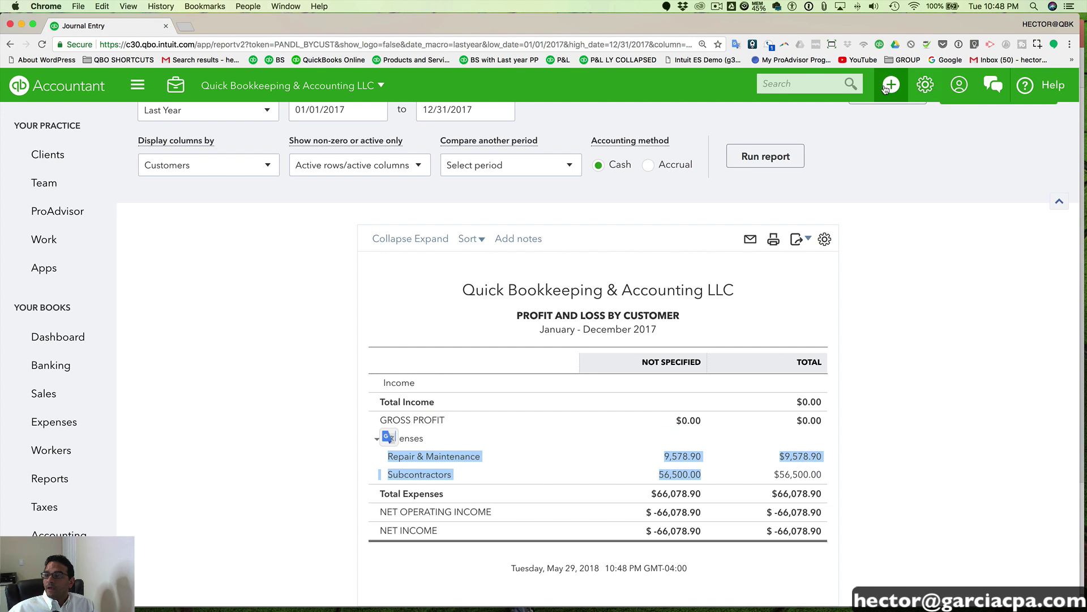
pyautogui.click(804, 84)
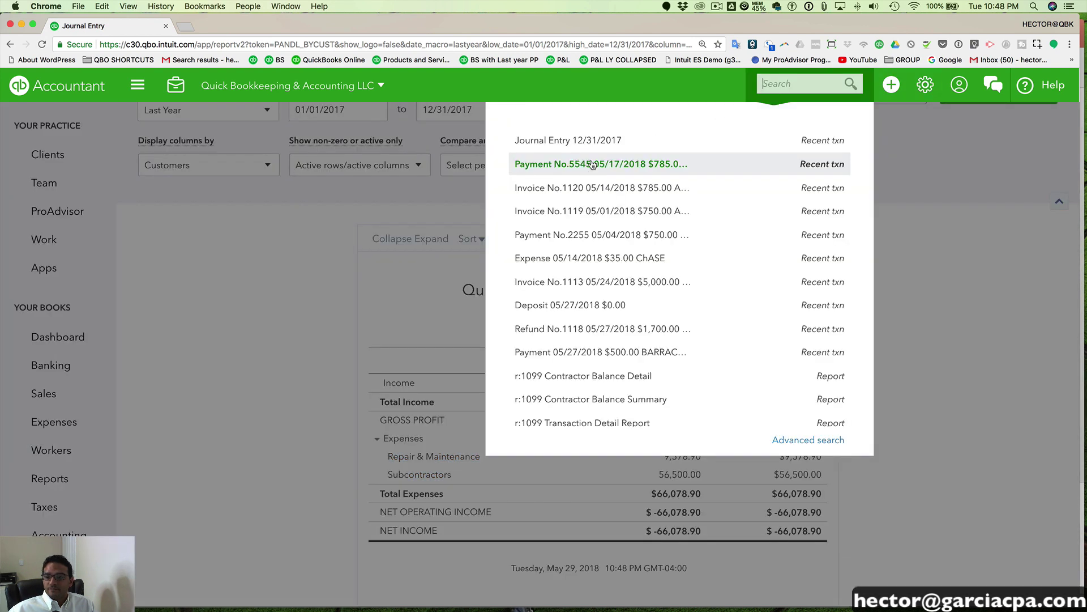
pyautogui.click(592, 141)
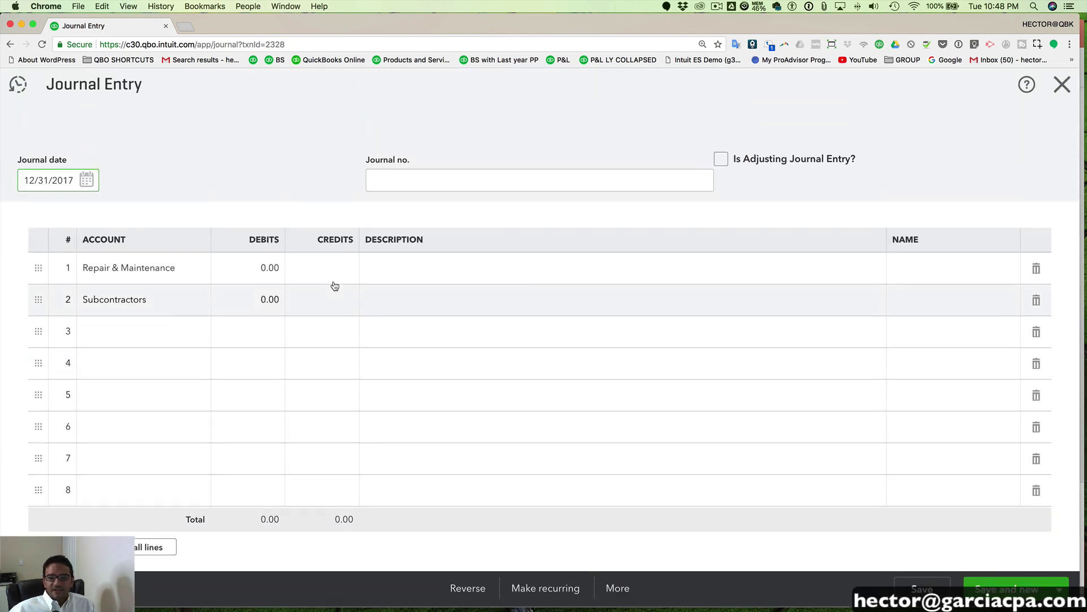
# Credit Repair & Maintenance 9,578.90 and Subcontractors 56,500 on rows 1–2, clearing row 1's description.
pyautogui.click(256, 269)
pyautogui.click(443, 267)
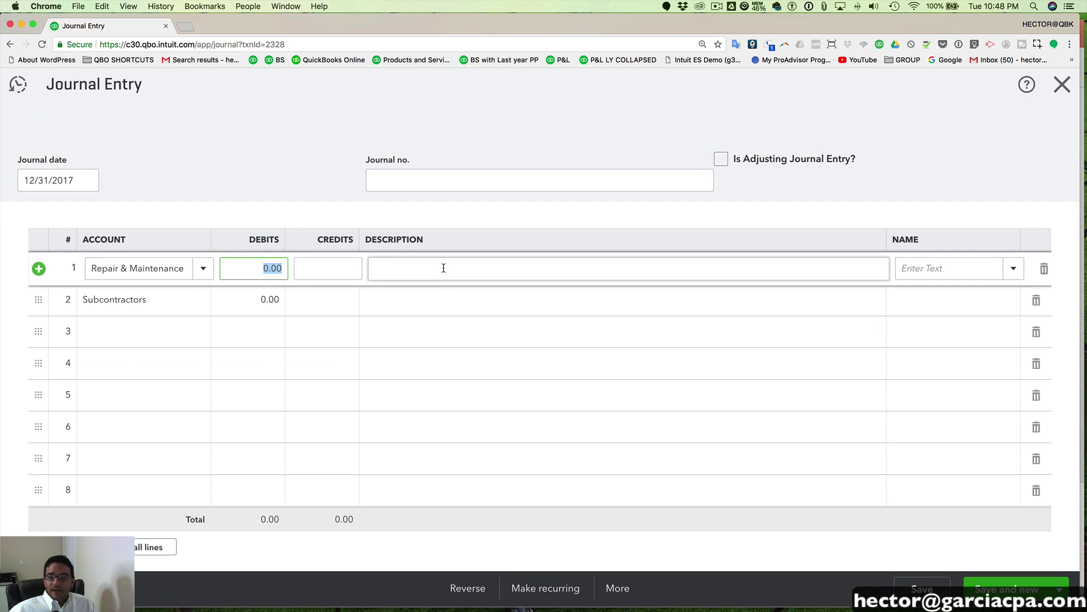
pyautogui.press('super+v')
pyautogui.click(256, 270)
pyautogui.click(330, 270)
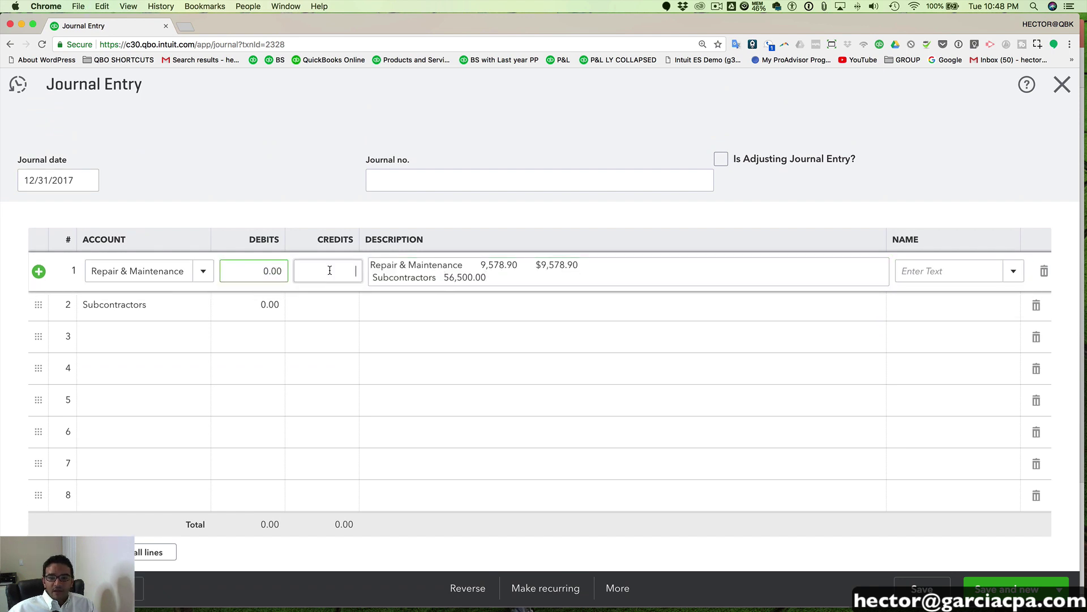
pyautogui.write('9578.90')
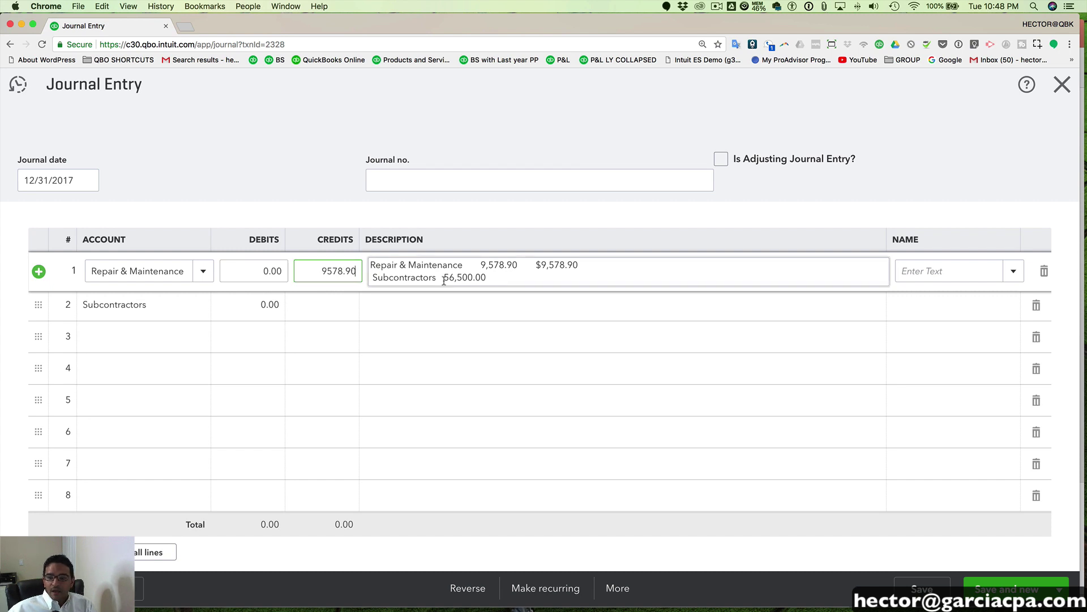
pyautogui.click(336, 305)
pyautogui.write('56')
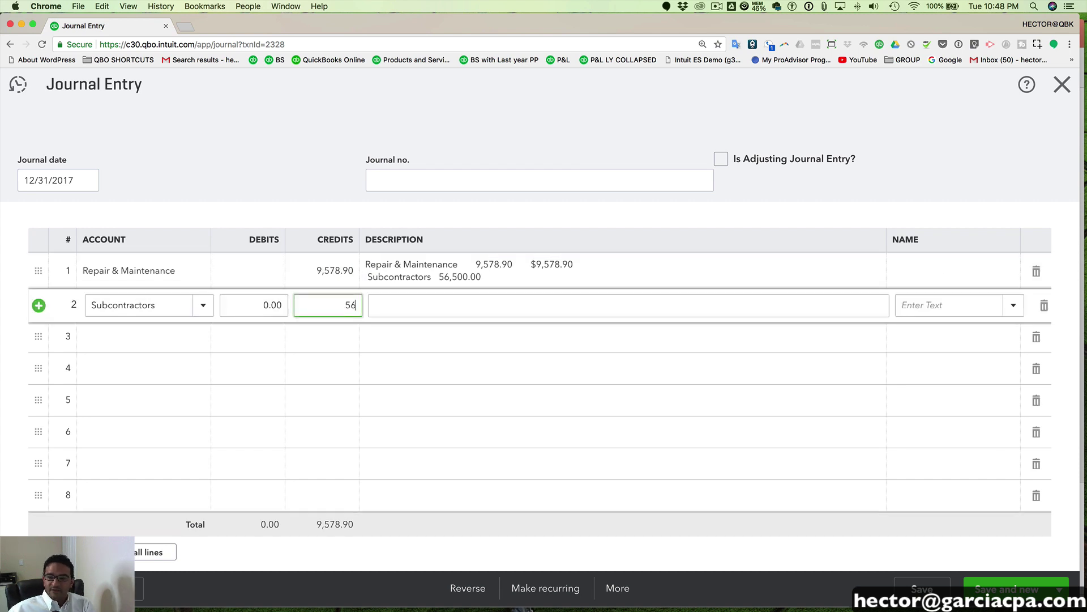
pyautogui.write(',500')
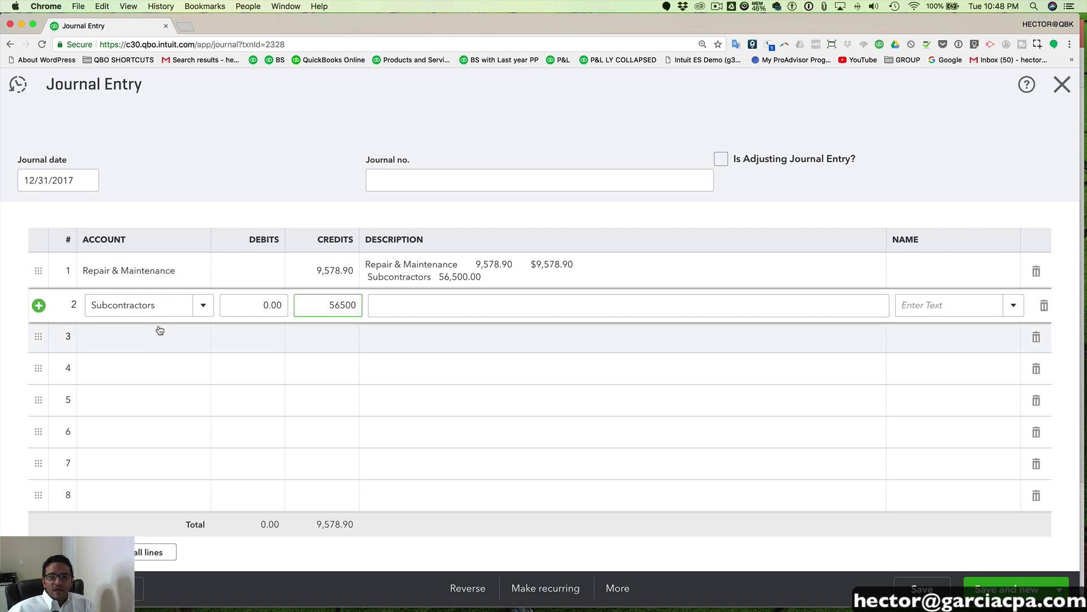
pyautogui.click(163, 337)
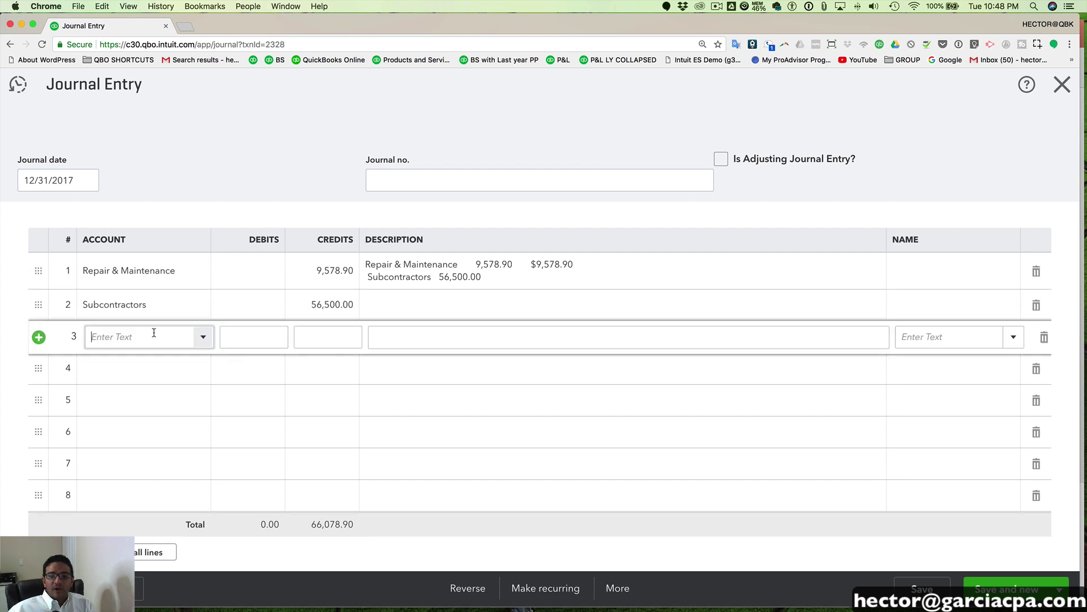
pyautogui.click(510, 280)
pyautogui.press('BackSpace')
# Add row 3: Repair & Maintenance debit 9578.90/2 (4,789.45) for AAA TOWING.
pyautogui.click(142, 326)
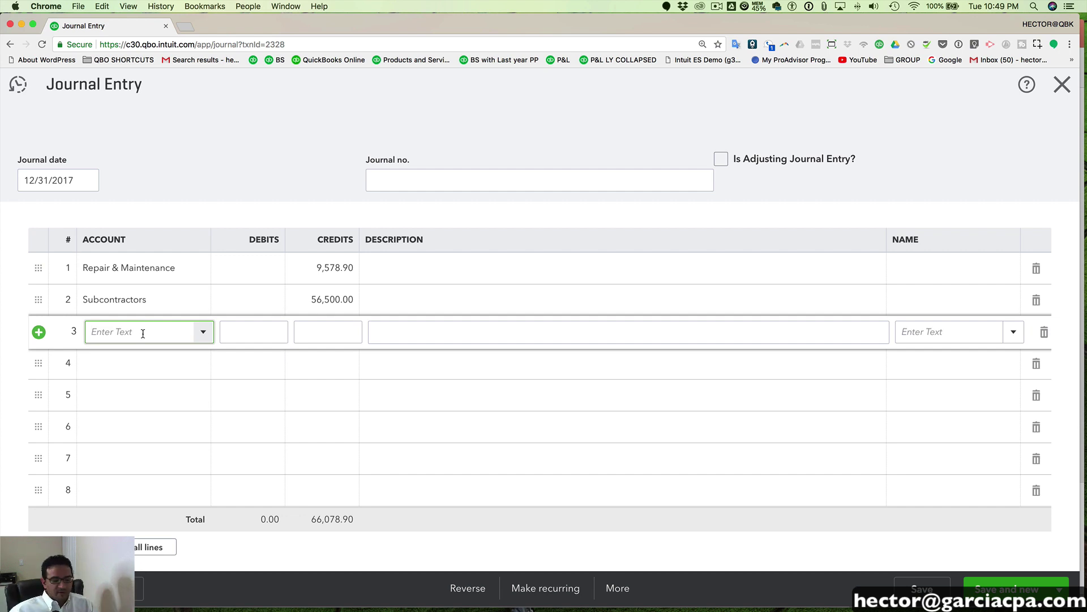
pyautogui.write('rep')
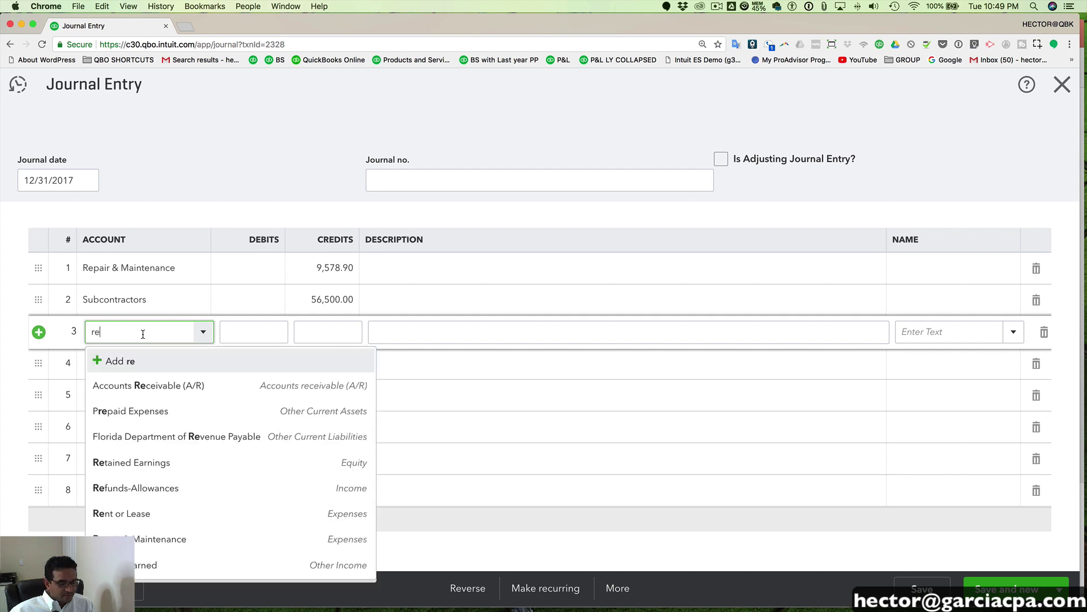
pyautogui.click(141, 411)
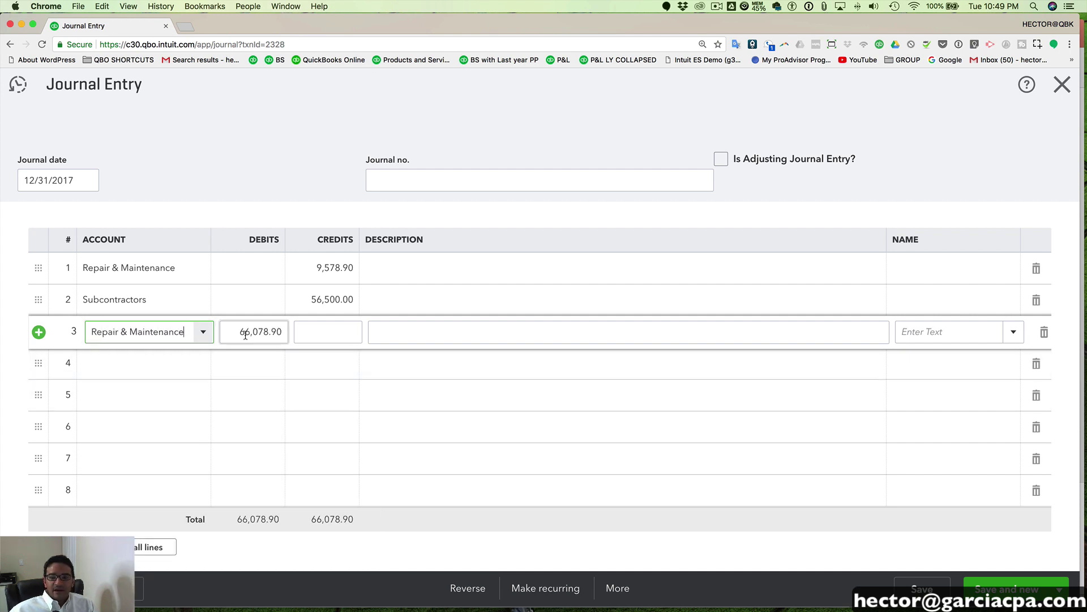
pyautogui.click(285, 332)
pyautogui.write('9')
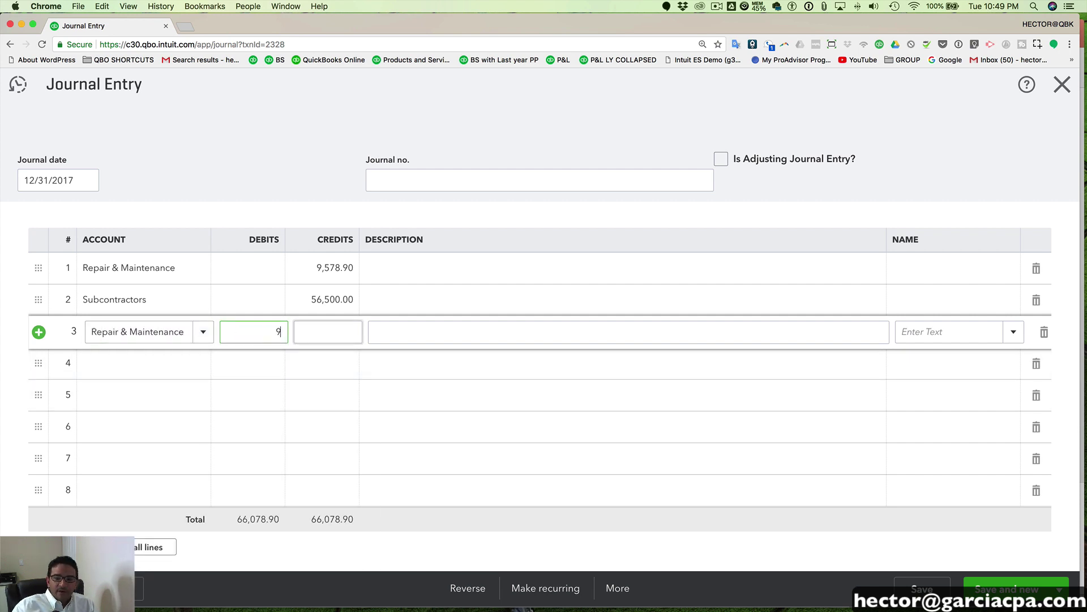
pyautogui.write('578.90')
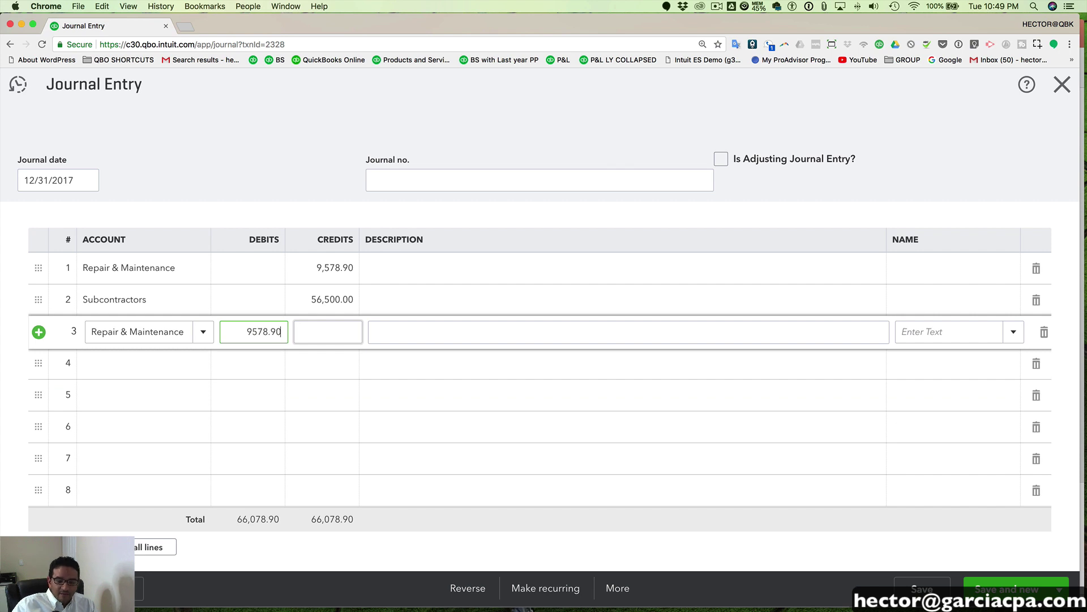
pyautogui.write('/2')
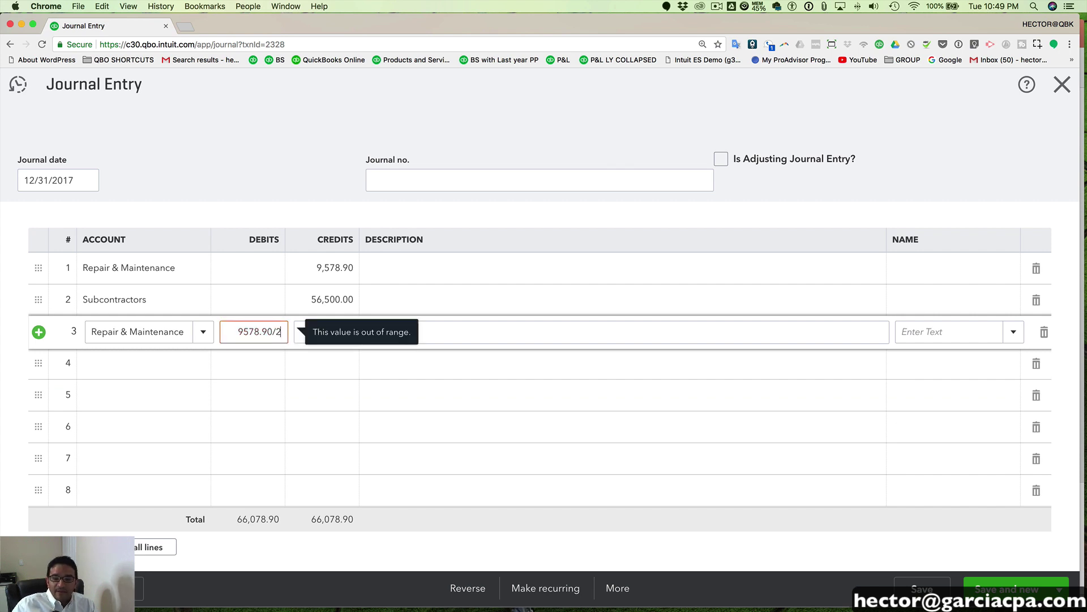
pyautogui.press('Tab')
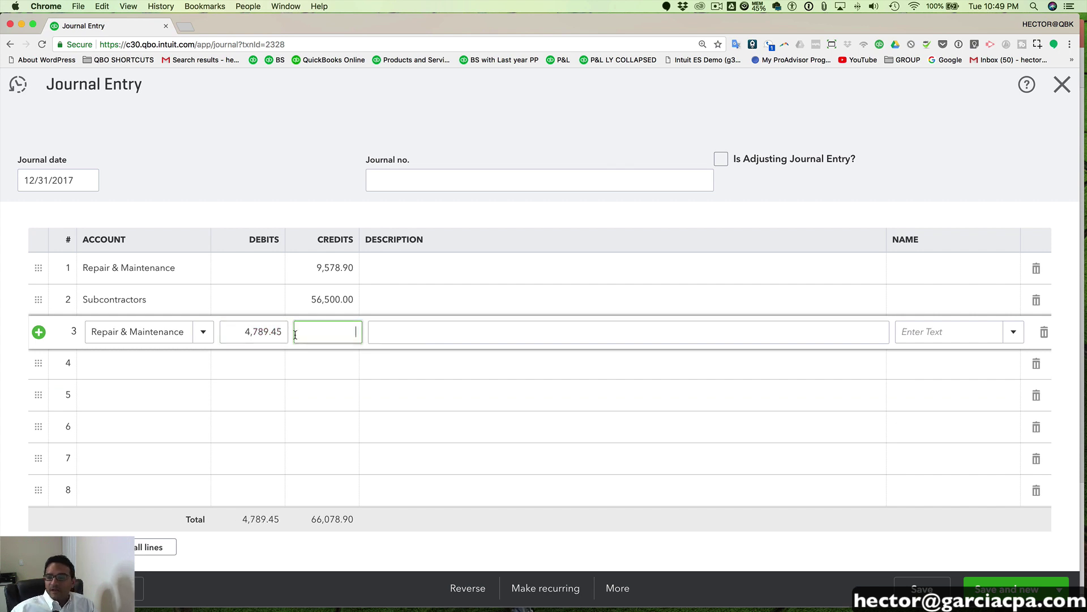
pyautogui.click(1014, 332)
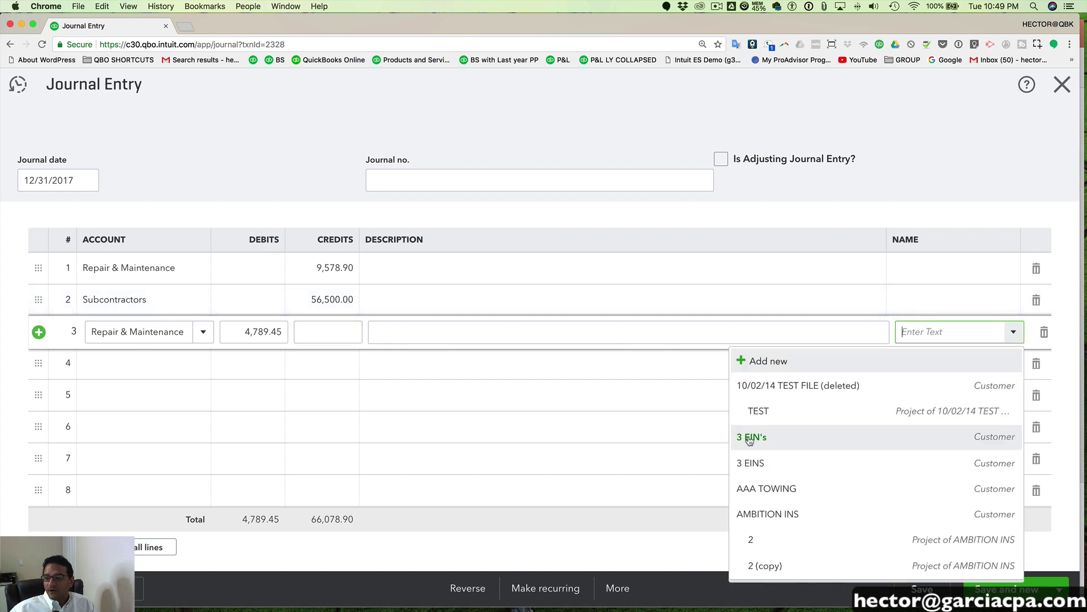
pyautogui.click(782, 490)
# Add row 4: Repair & Maintenance debit 4,789.45 for American Land Investments & Development.
pyautogui.click(160, 363)
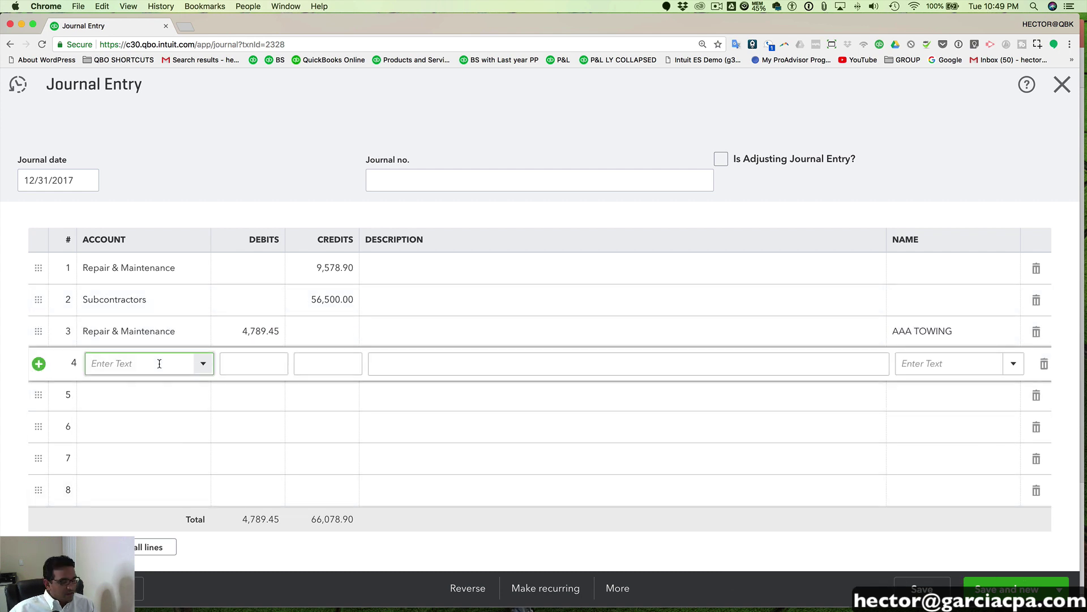
pyautogui.write('rep')
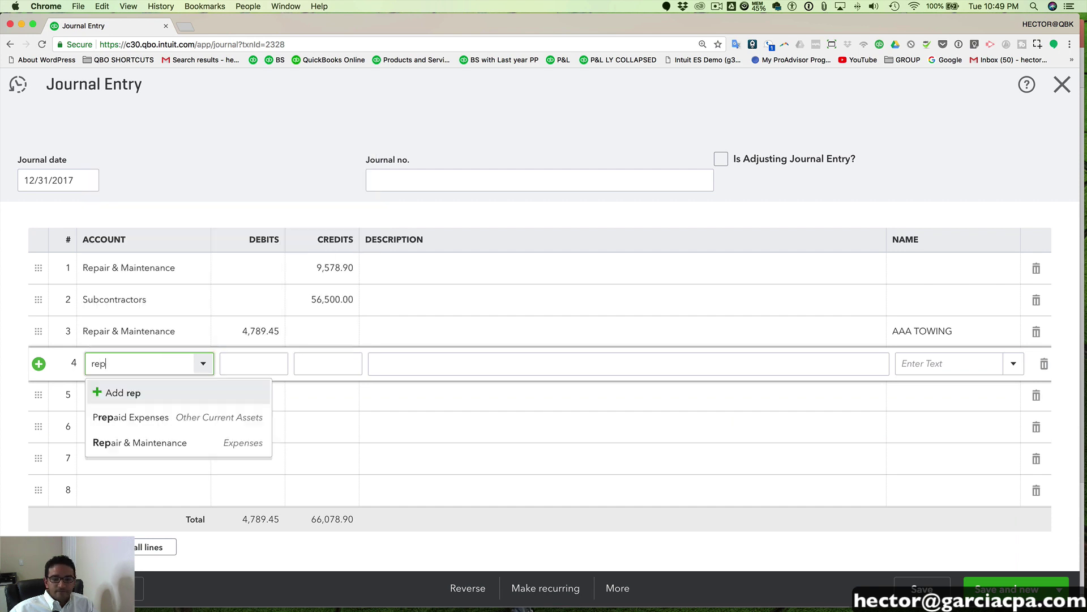
pyautogui.click(140, 421)
pyautogui.click(238, 366)
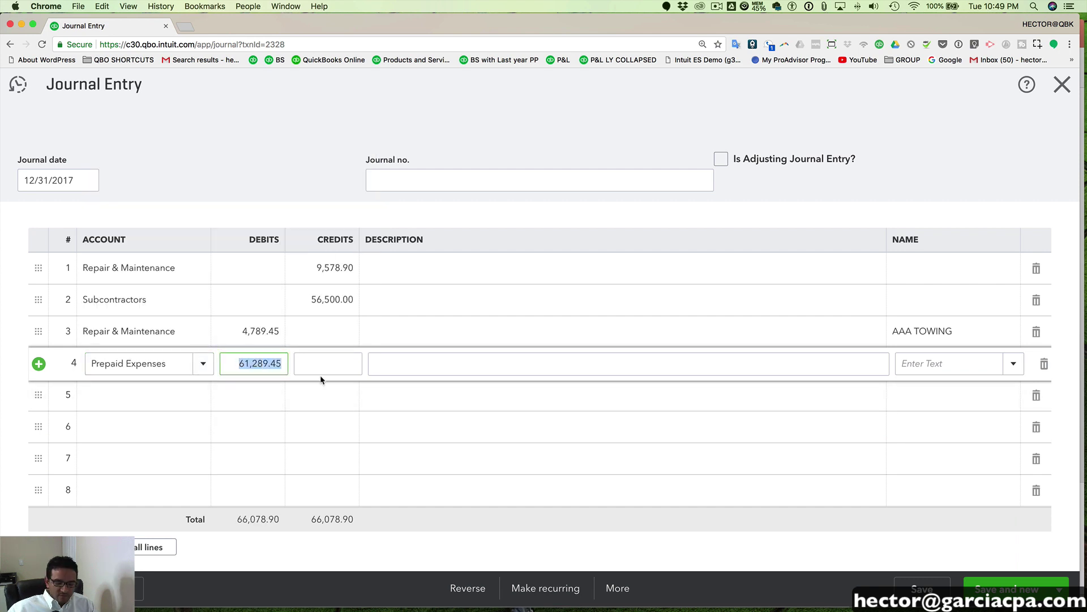
pyautogui.write('47893')
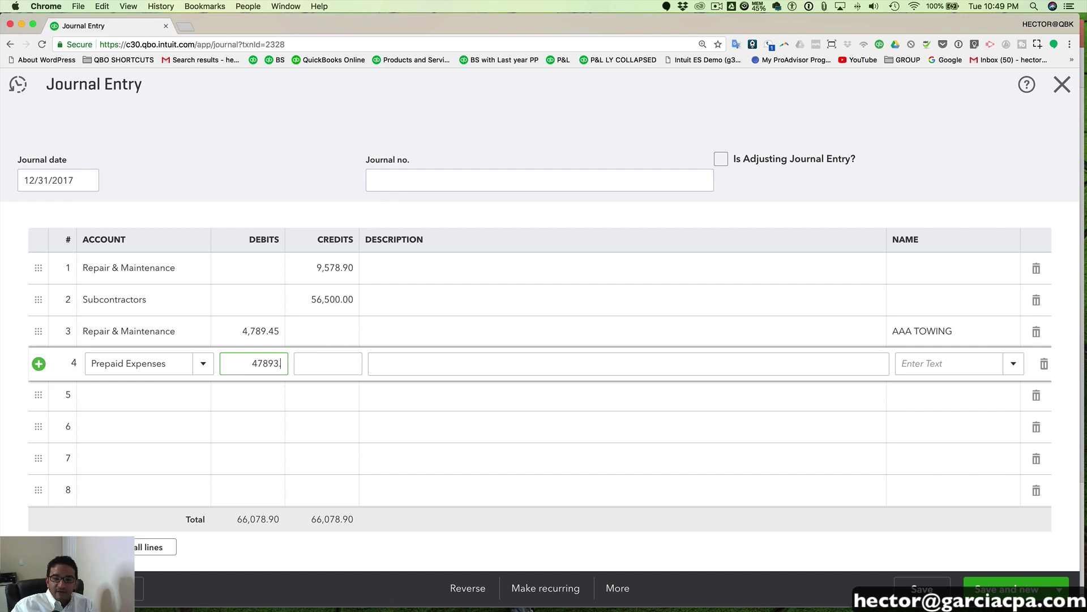
pyautogui.press('BackSpace')
pyautogui.write('.45')
pyautogui.press('Tab')
pyautogui.press('Tab')
pyautogui.press('Tab')
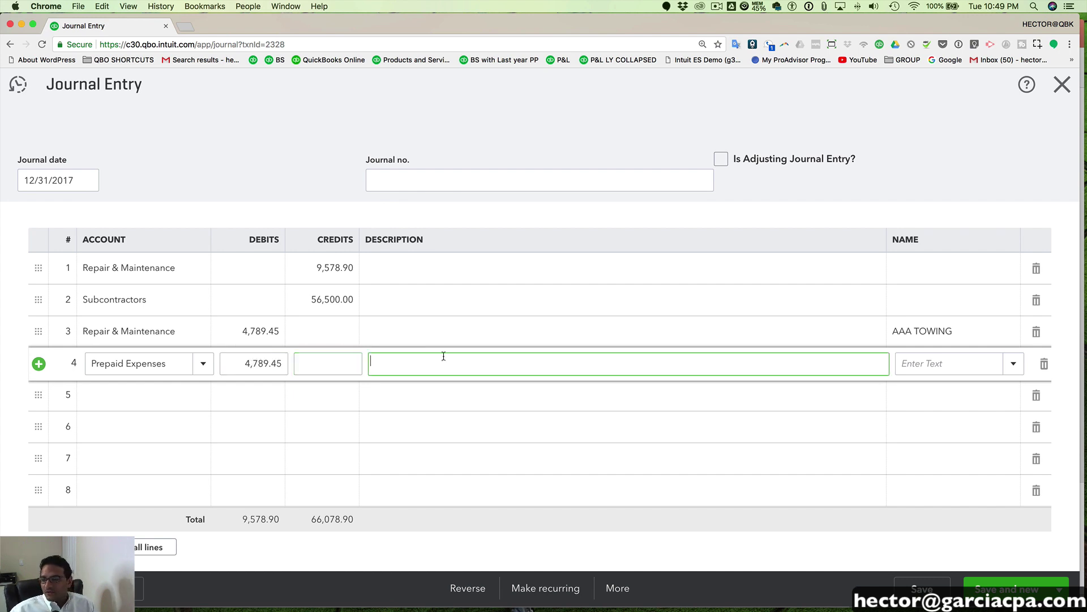
pyautogui.click(1010, 367)
pyautogui.scroll(-3, 793, 317)
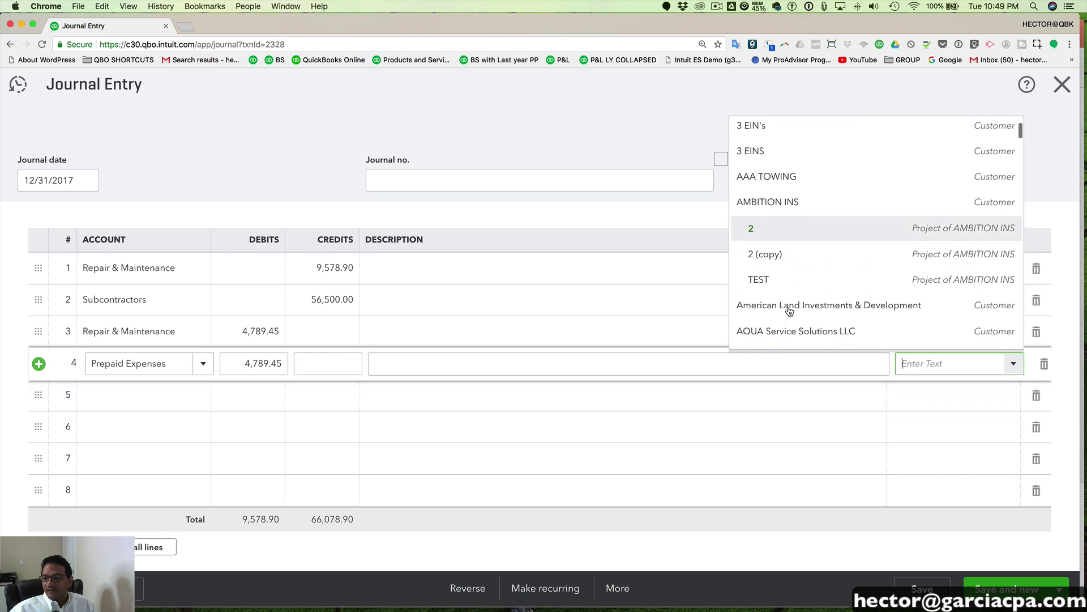
pyautogui.click(770, 299)
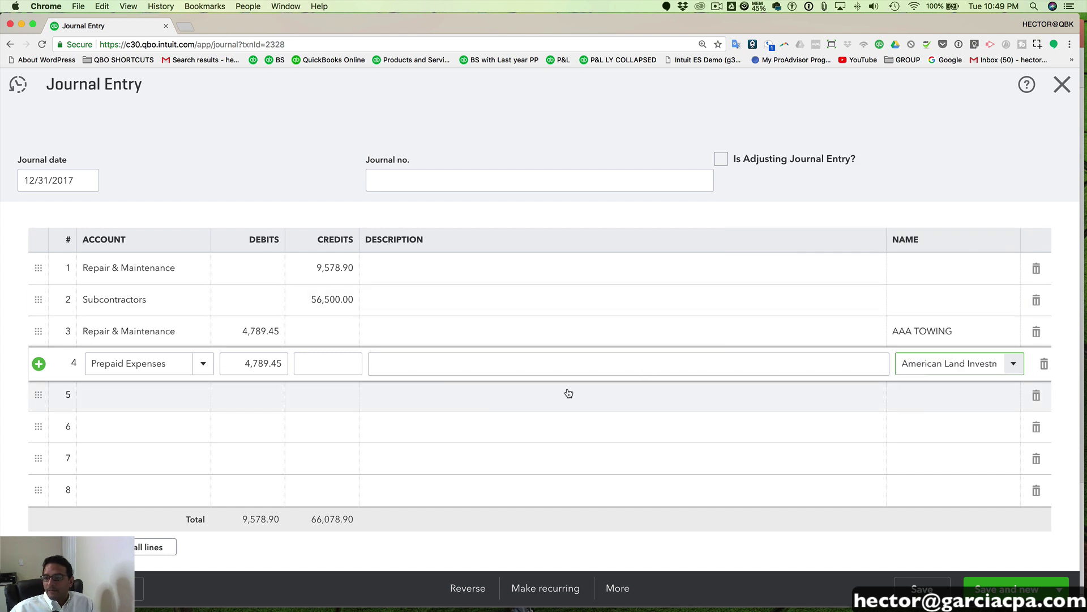
pyautogui.click(85, 401)
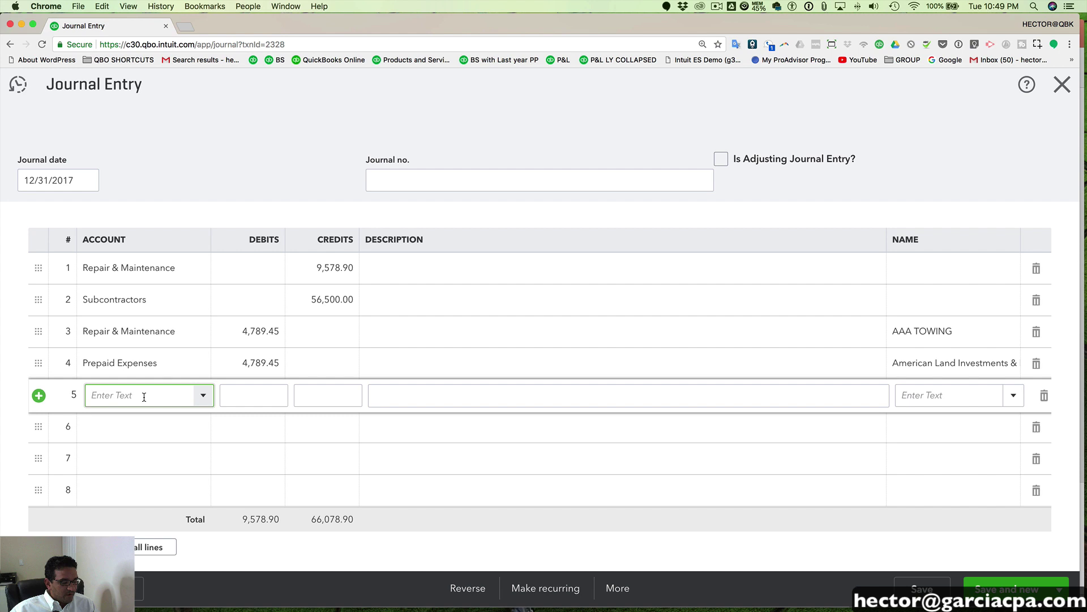
# Add row 5: Subcontractors debit 56500/2 (28,250.00) for AAA TOWING.
pyautogui.write('sub')
pyautogui.click(146, 475)
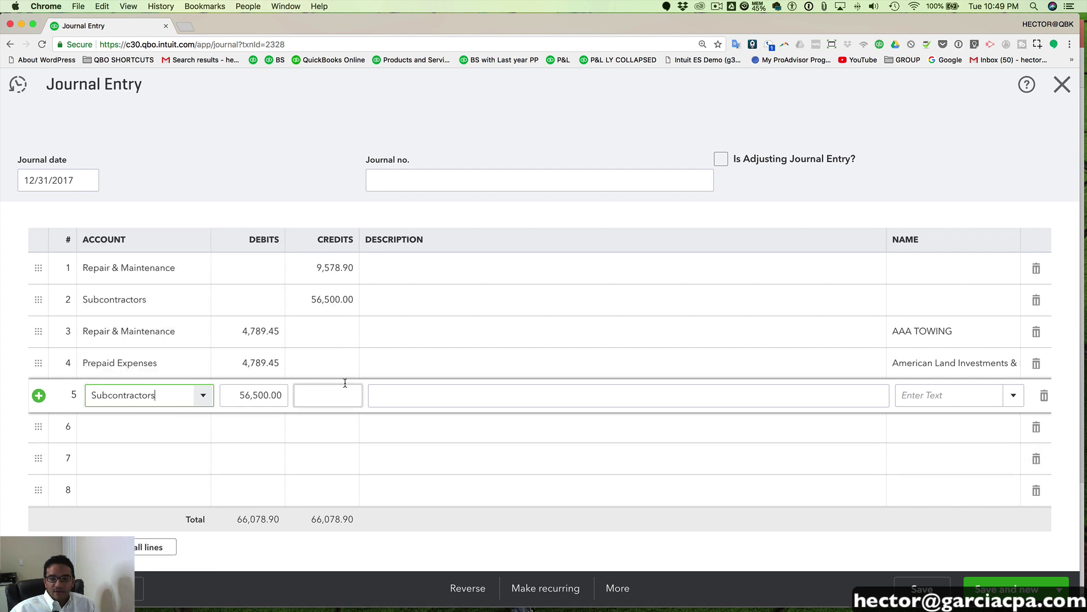
pyautogui.click(239, 394)
pyautogui.click(280, 395)
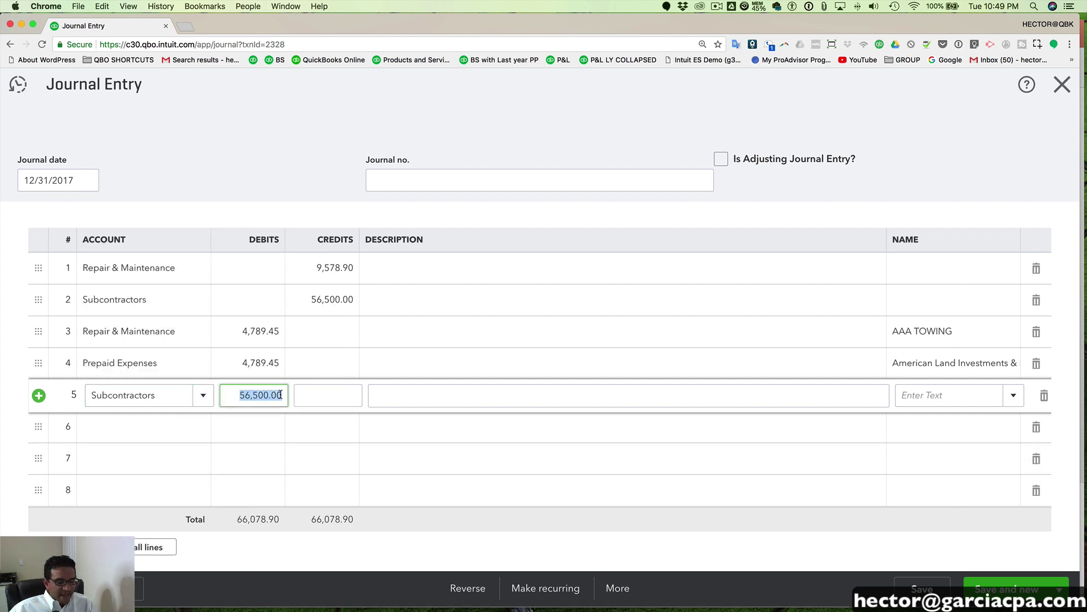
pyautogui.press('BackSpace')
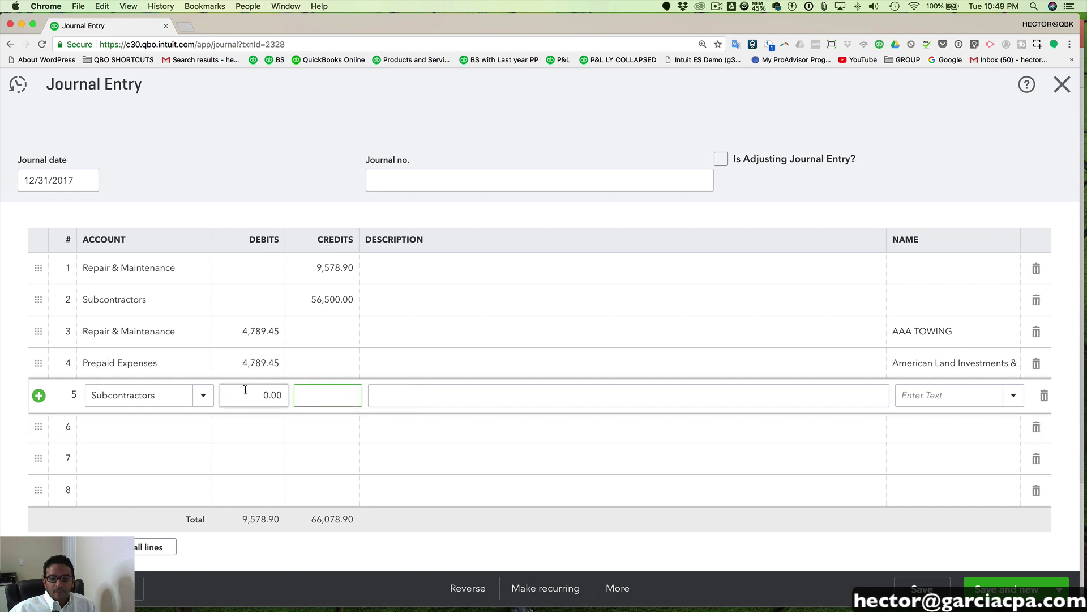
pyautogui.write('56500')
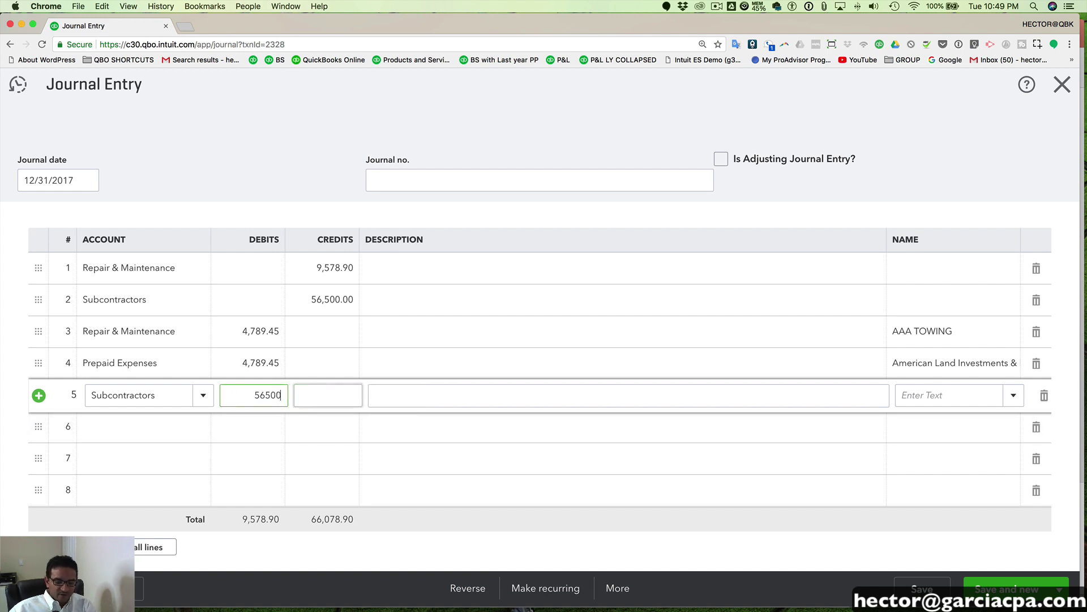
pyautogui.write('/2')
pyautogui.press('Tab')
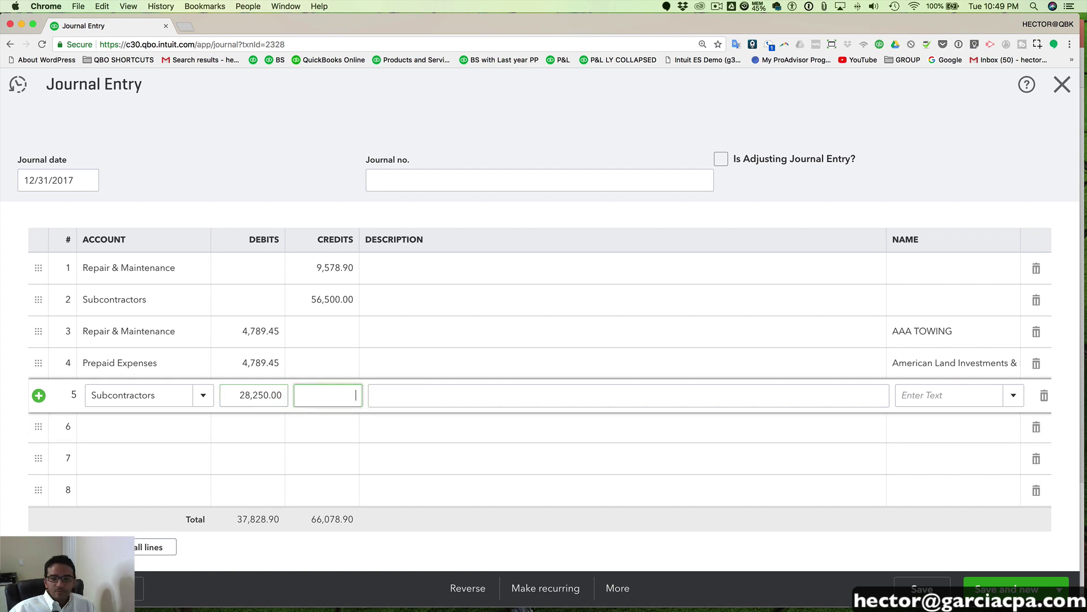
pyautogui.press('Tab')
pyautogui.press('Tab')
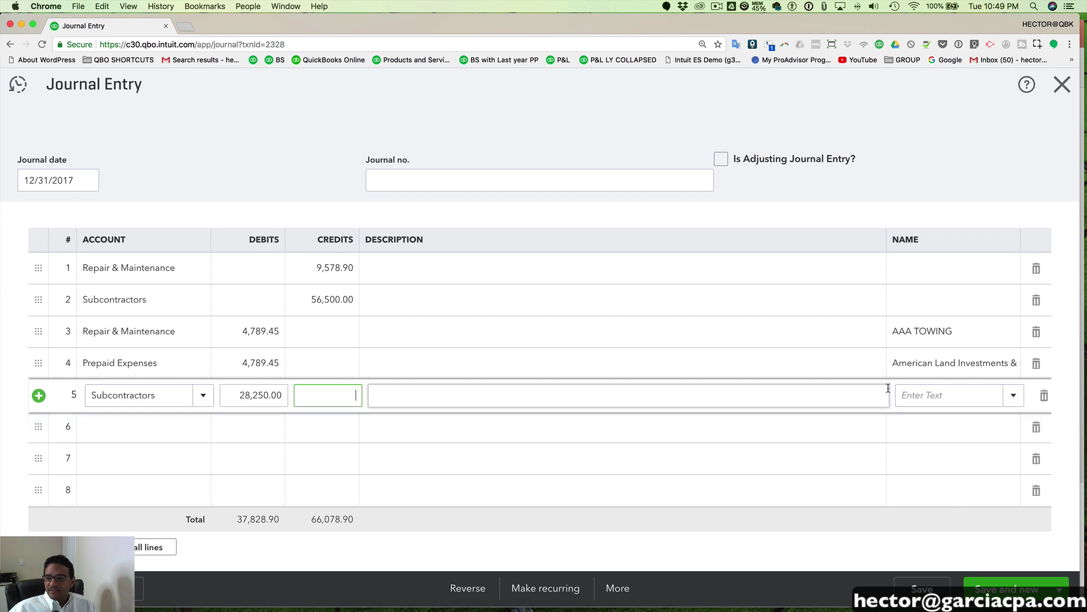
pyautogui.click(1014, 395)
pyautogui.click(787, 290)
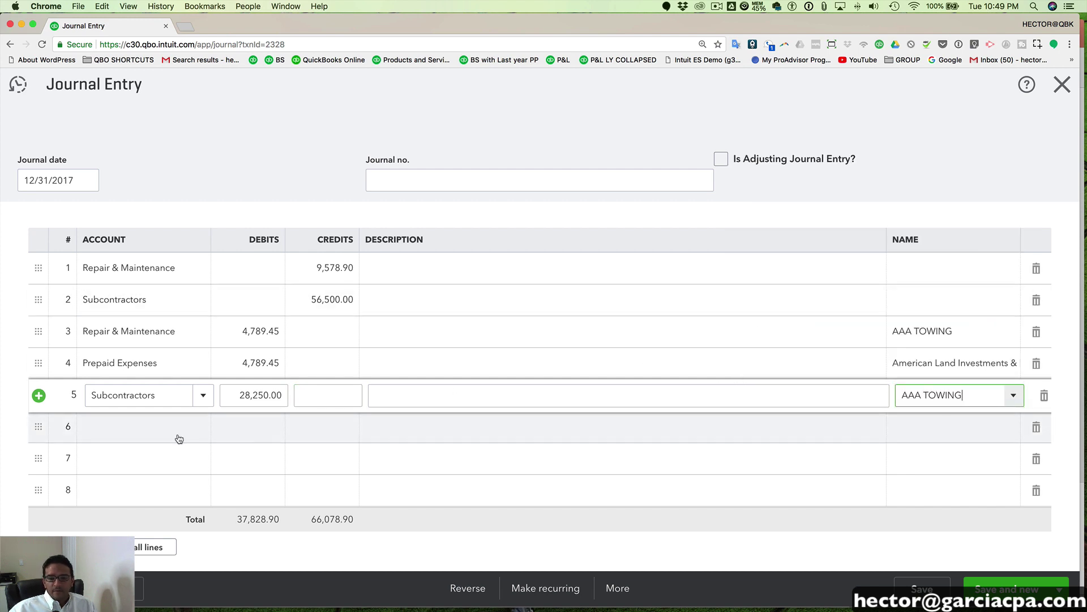
# Add row 6: Subcontractors debit for American Land Investments & Development.
pyautogui.click(151, 427)
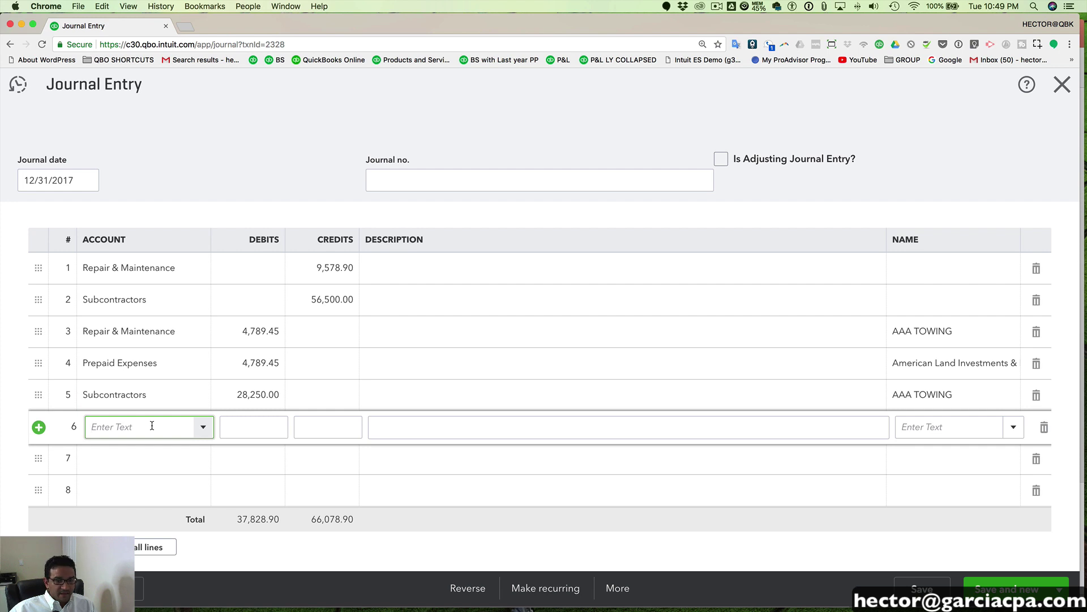
pyautogui.write('sub')
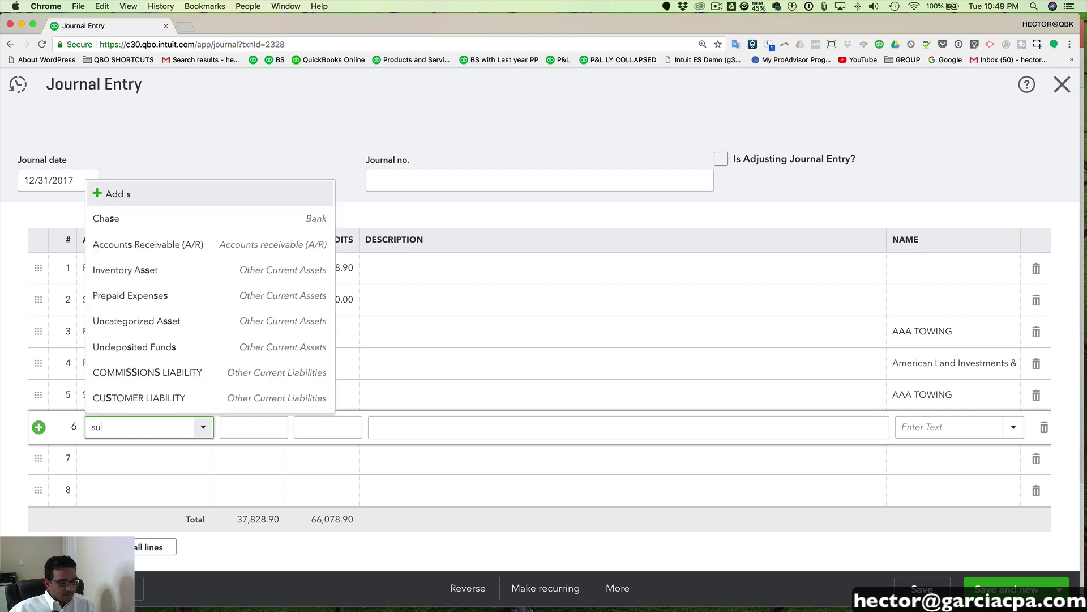
pyautogui.click(135, 505)
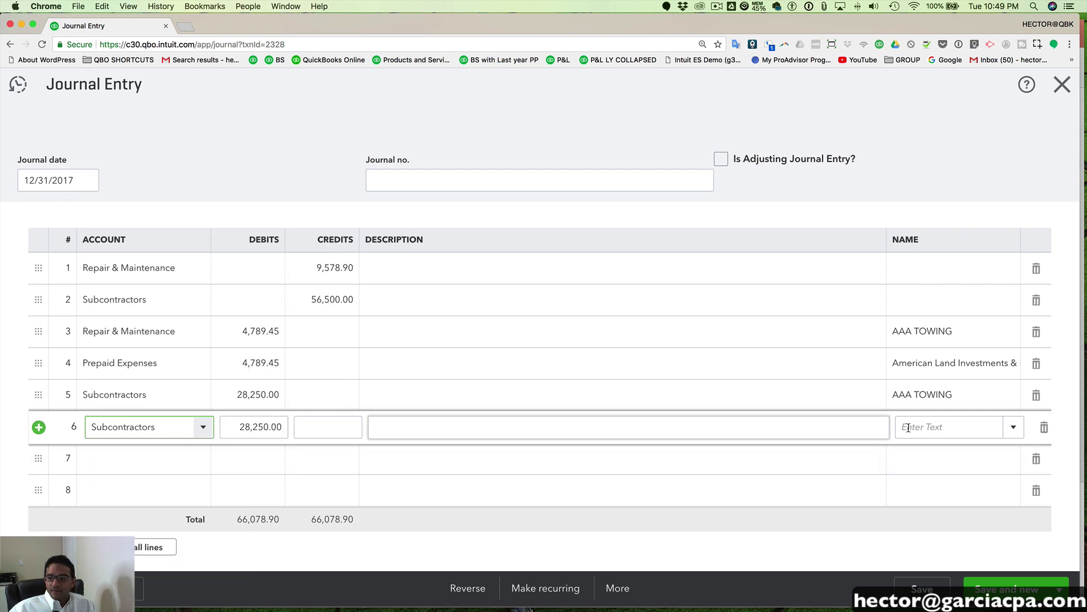
pyautogui.click(1014, 427)
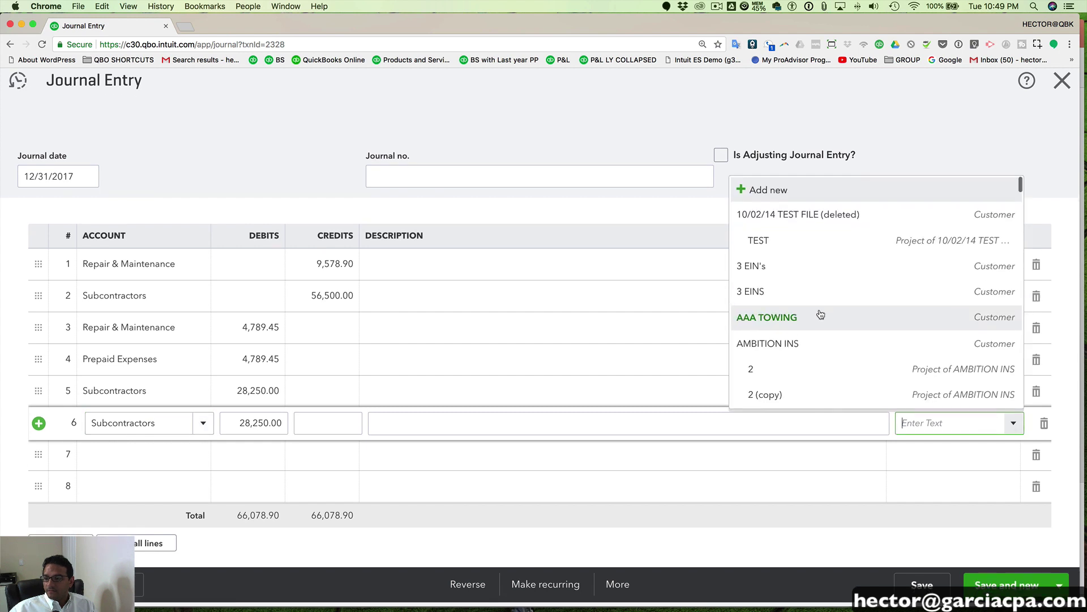
pyautogui.scroll(-3, 810, 317)
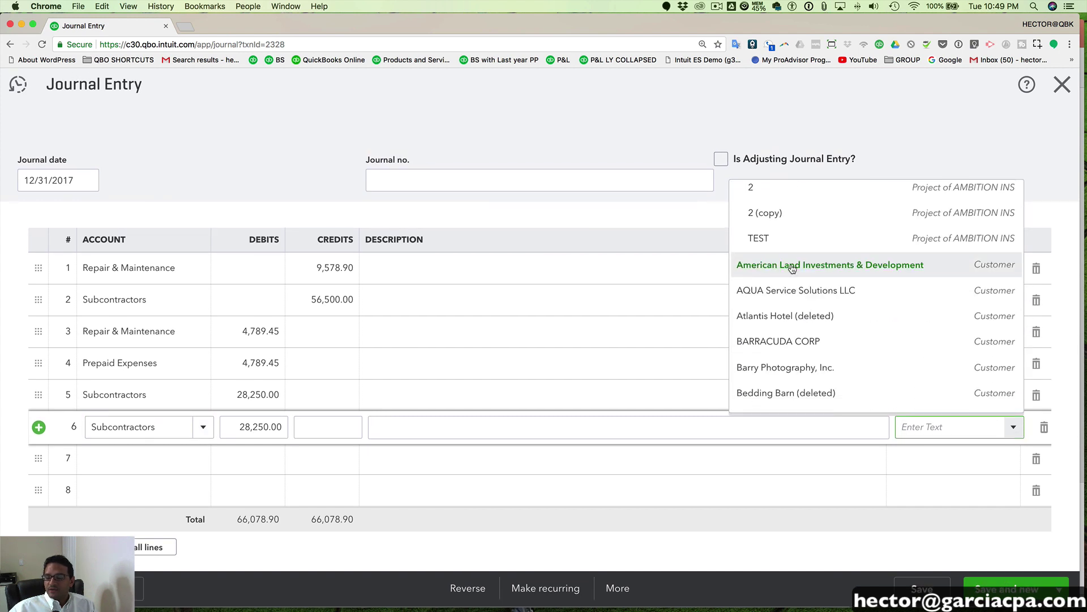
pyautogui.click(792, 268)
pyautogui.click(250, 457)
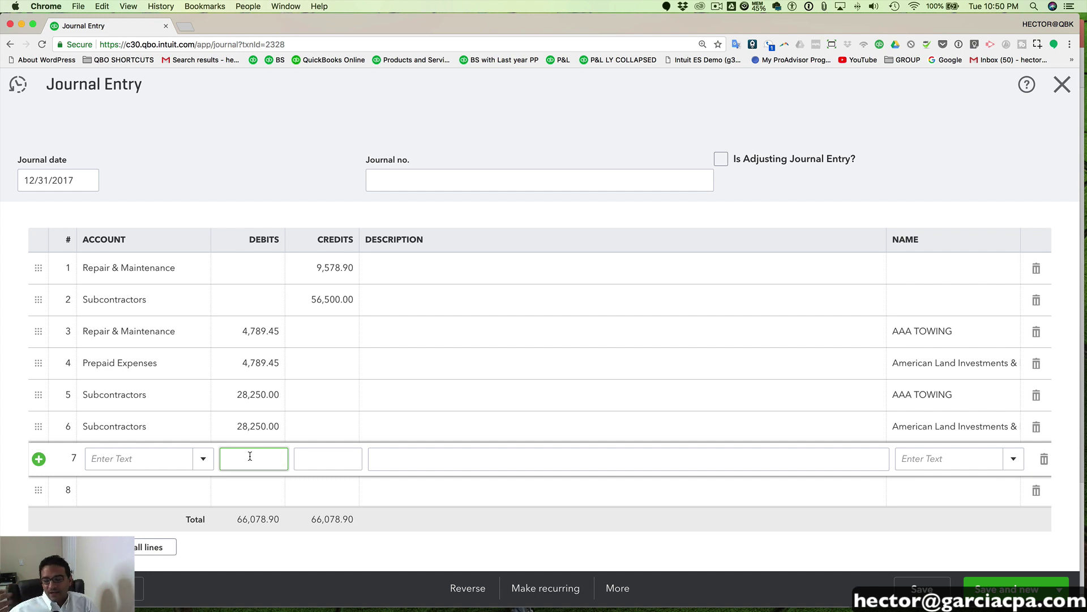
# Review the lines and use Save and close on the 66,078.90 balanced journal entry.
pyautogui.click(989, 265)
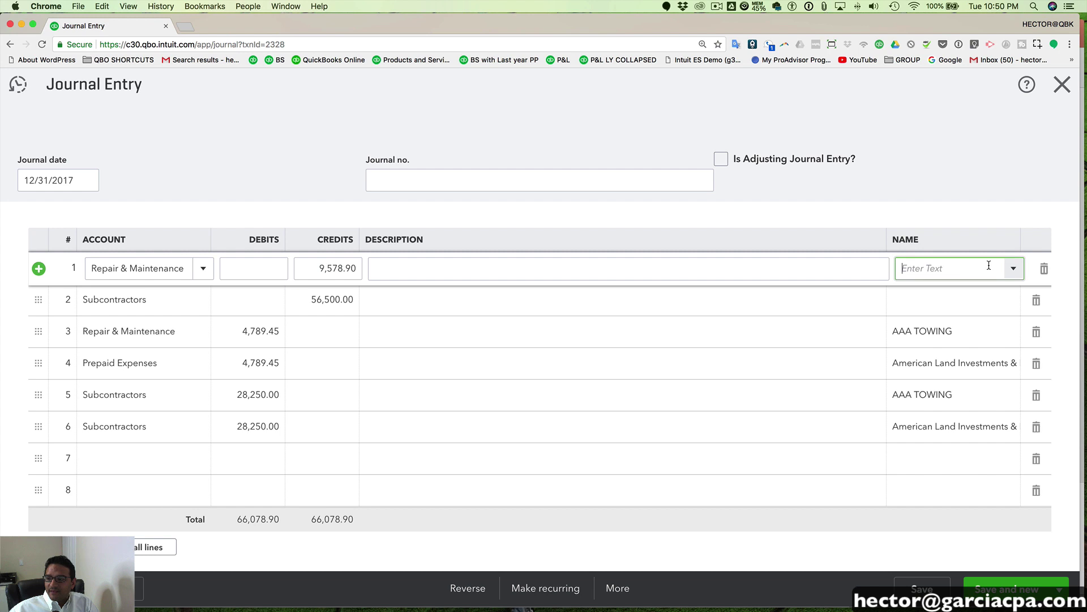
pyautogui.click(922, 300)
pyautogui.click(924, 271)
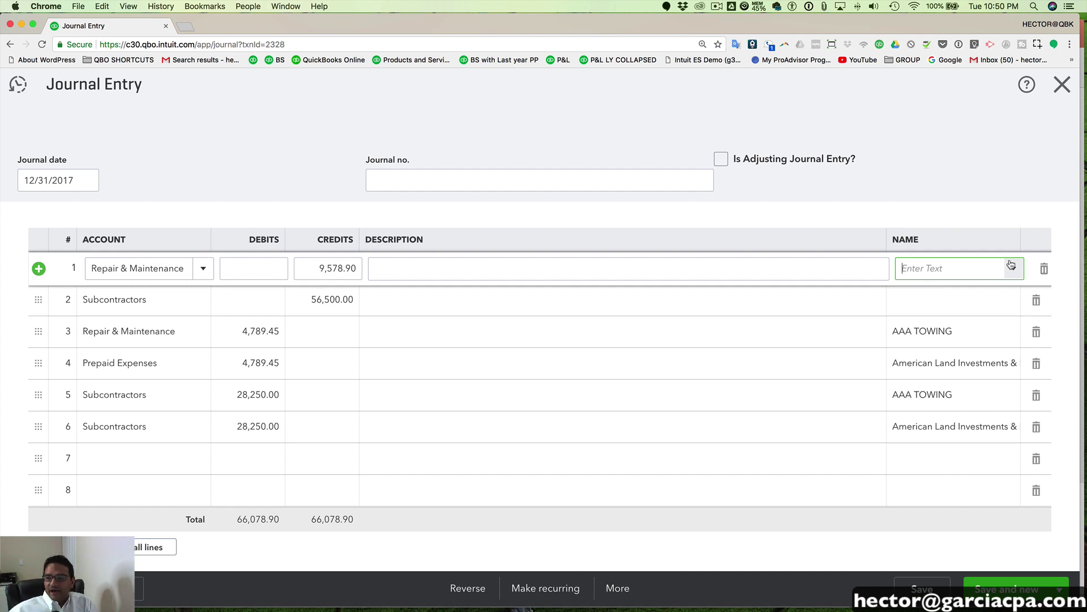
pyautogui.scroll(-2, 953, 293)
pyautogui.scroll(2, 952, 287)
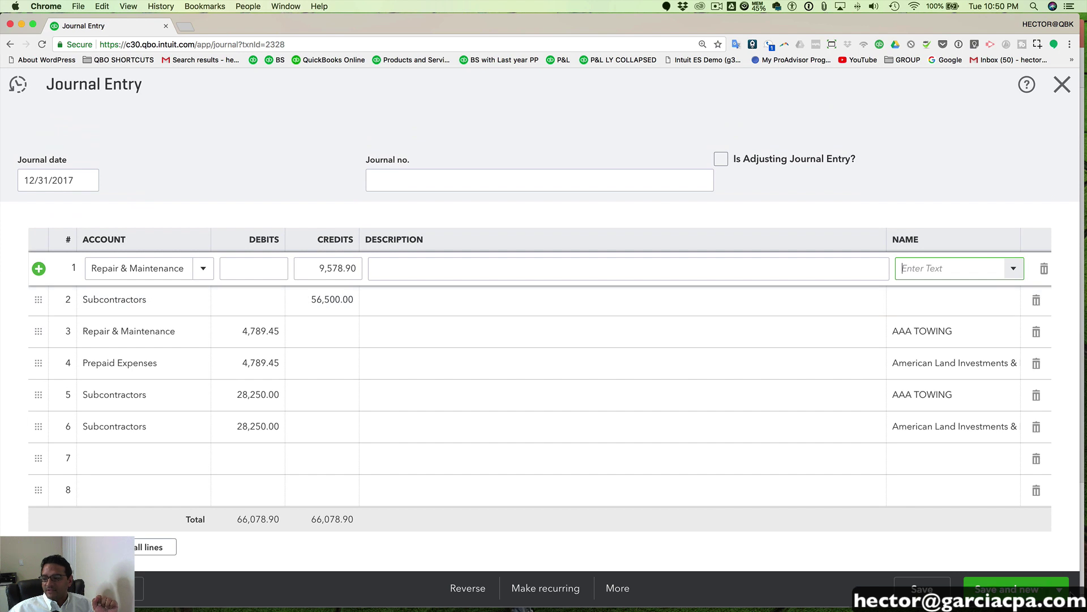
pyautogui.click(1059, 589)
pyautogui.click(985, 562)
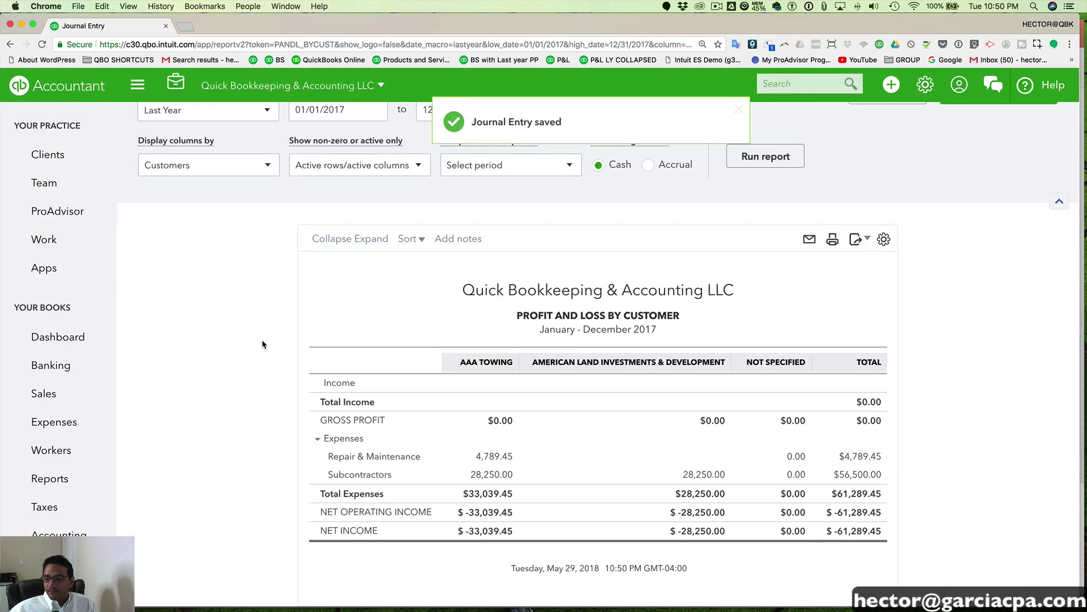
# Drill into the Subcontractors TOTAL of $56,500.00 in Profit and Loss by Customer.
pyautogui.scroll(-2, 262, 340)
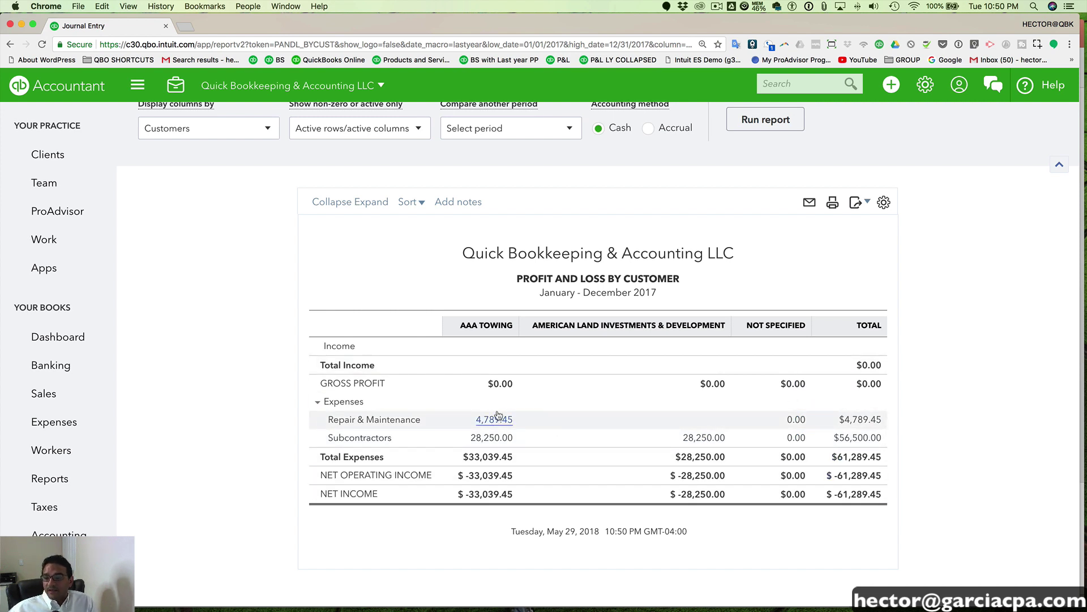
pyautogui.scroll(1, 544, 439)
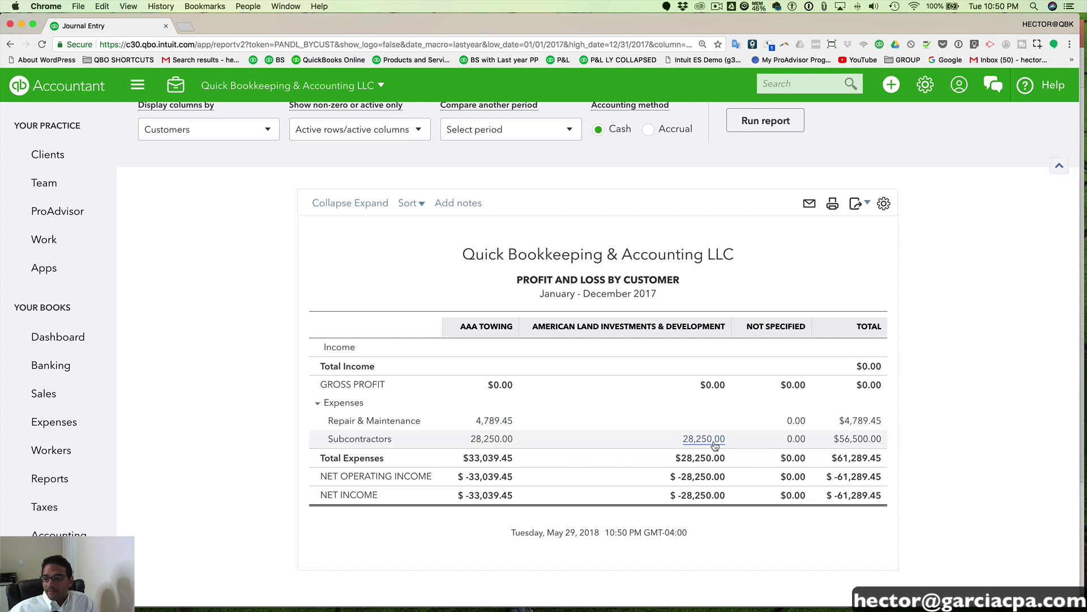
pyautogui.scroll(3, 759, 246)
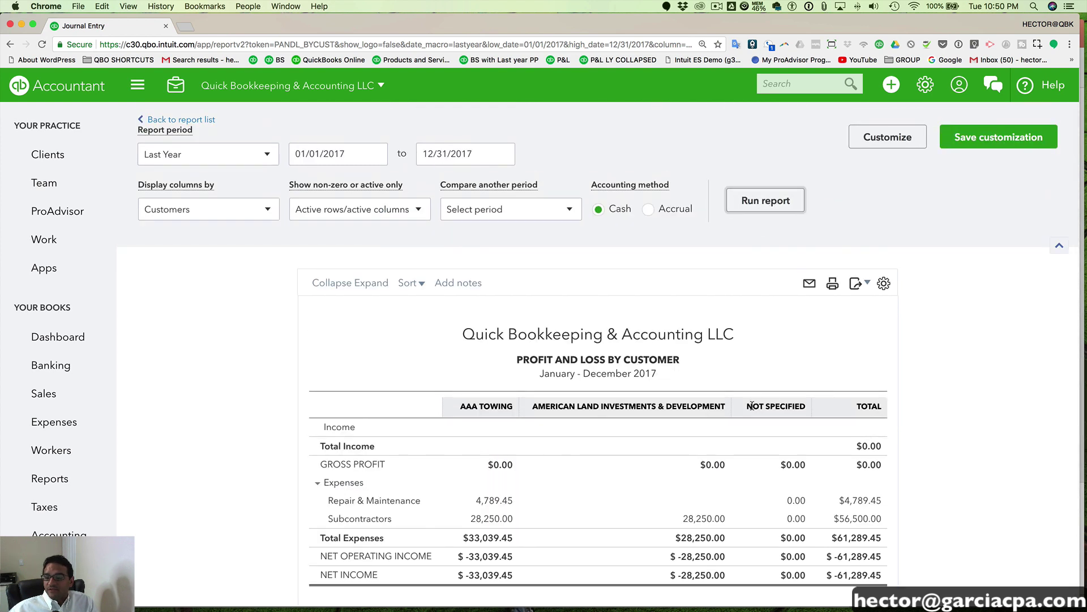
pyautogui.scroll(-3, 751, 404)
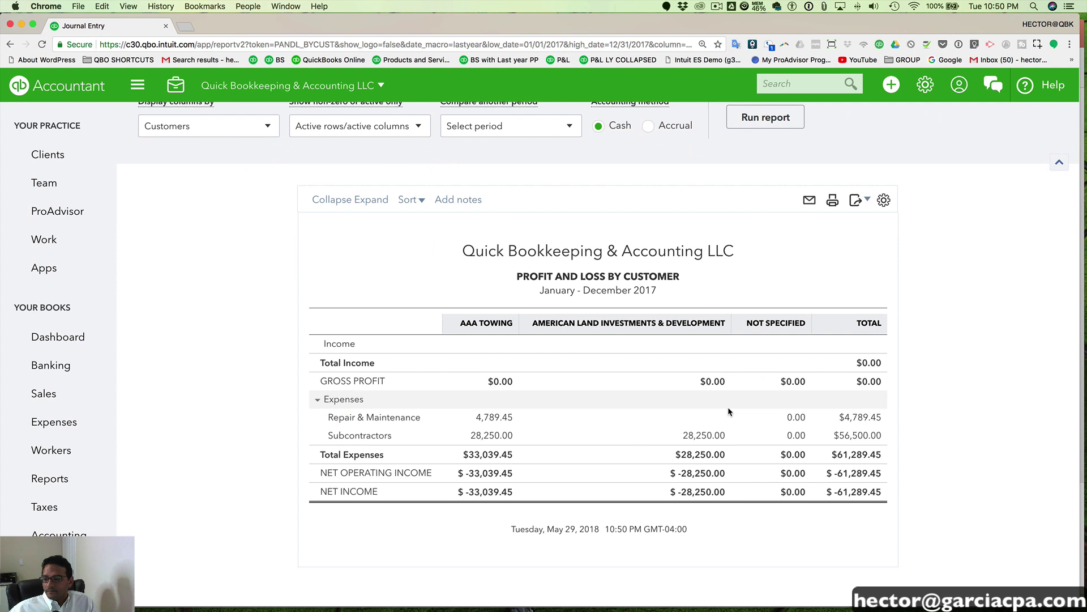
pyautogui.click(872, 435)
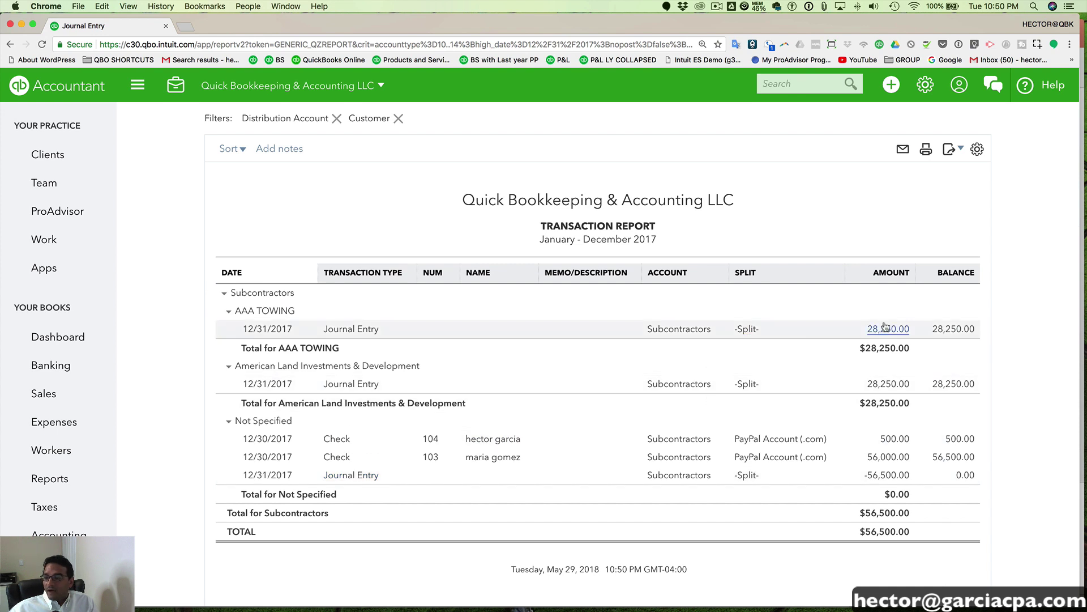
# Open American Land's 28,250.00 entry and change line 4's account to Repair & Maintenance.
pyautogui.click(884, 389)
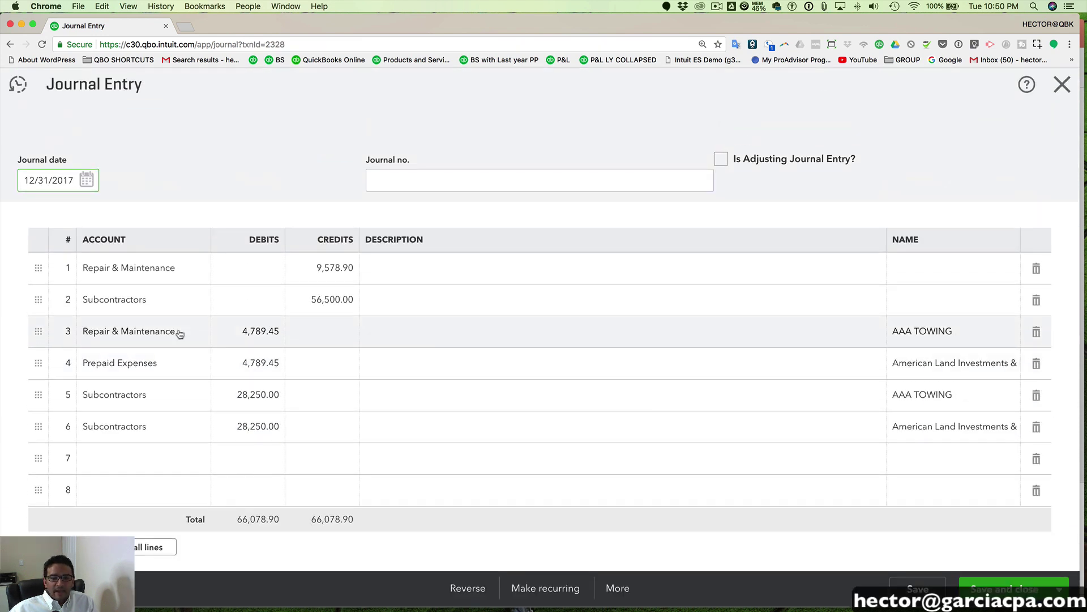
pyautogui.click(160, 366)
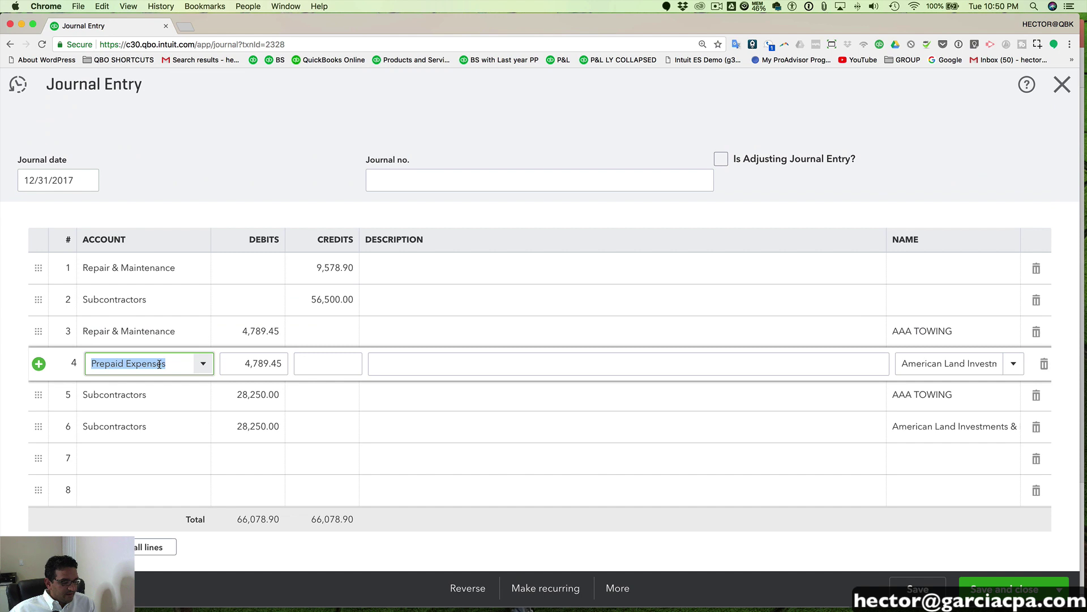
pyautogui.write('rep')
pyautogui.click(162, 447)
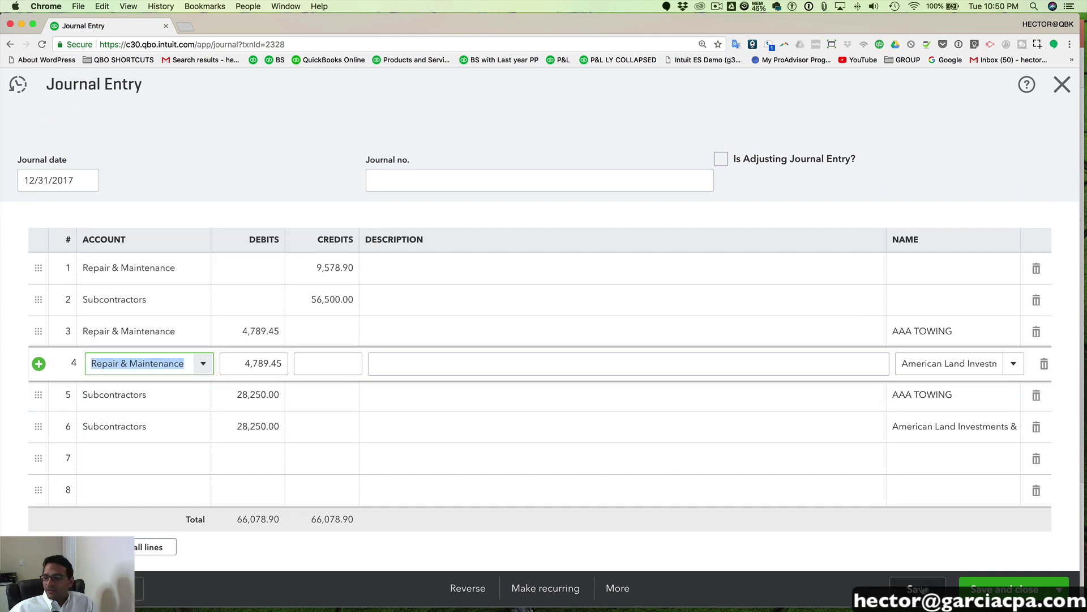
pyautogui.click(612, 513)
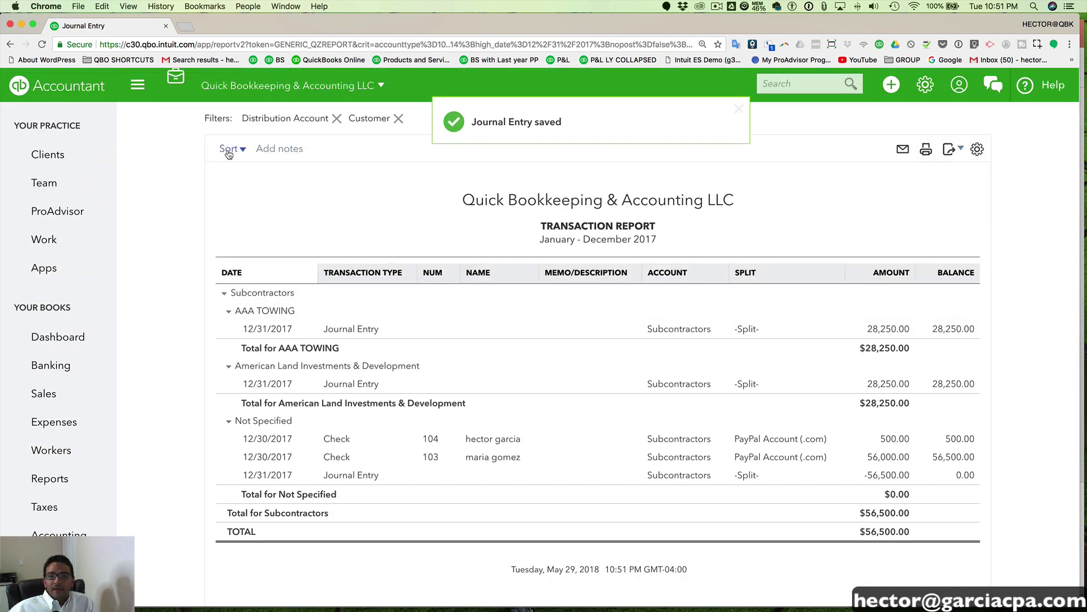
# Go back to the report summary and narrow the American Land Investments & Development column.
pyautogui.click(175, 120)
pyautogui.scroll(-4, 442, 422)
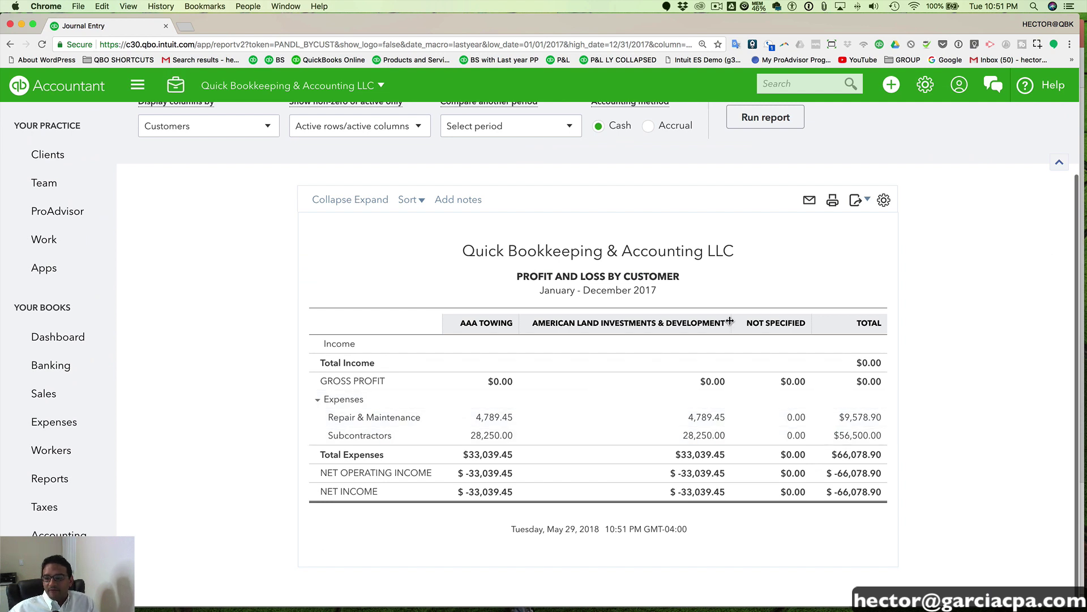
pyautogui.moveTo(730, 321); pyautogui.dragTo(602, 322)
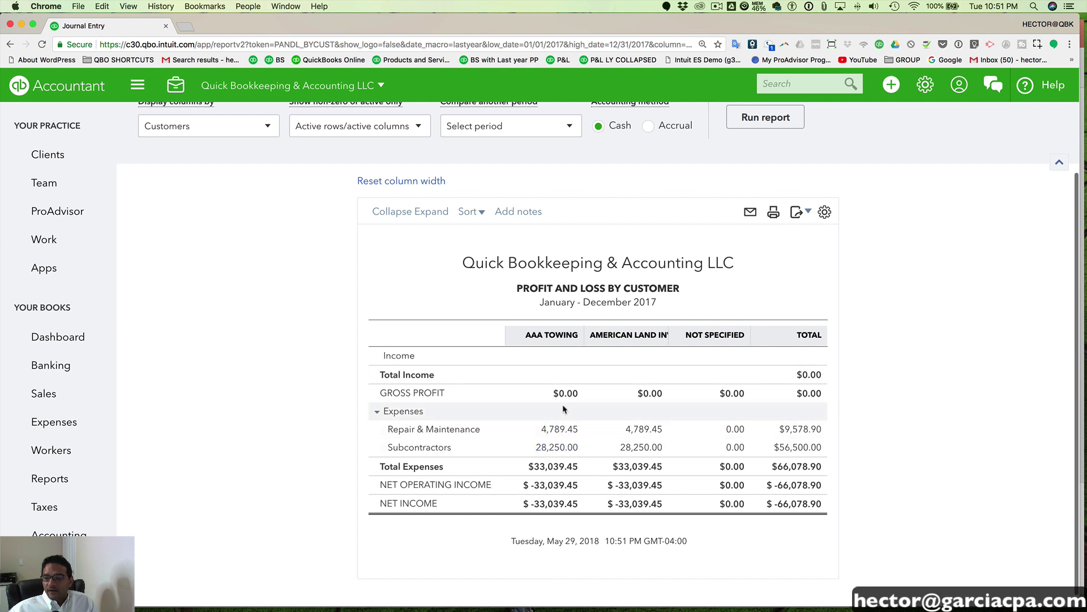